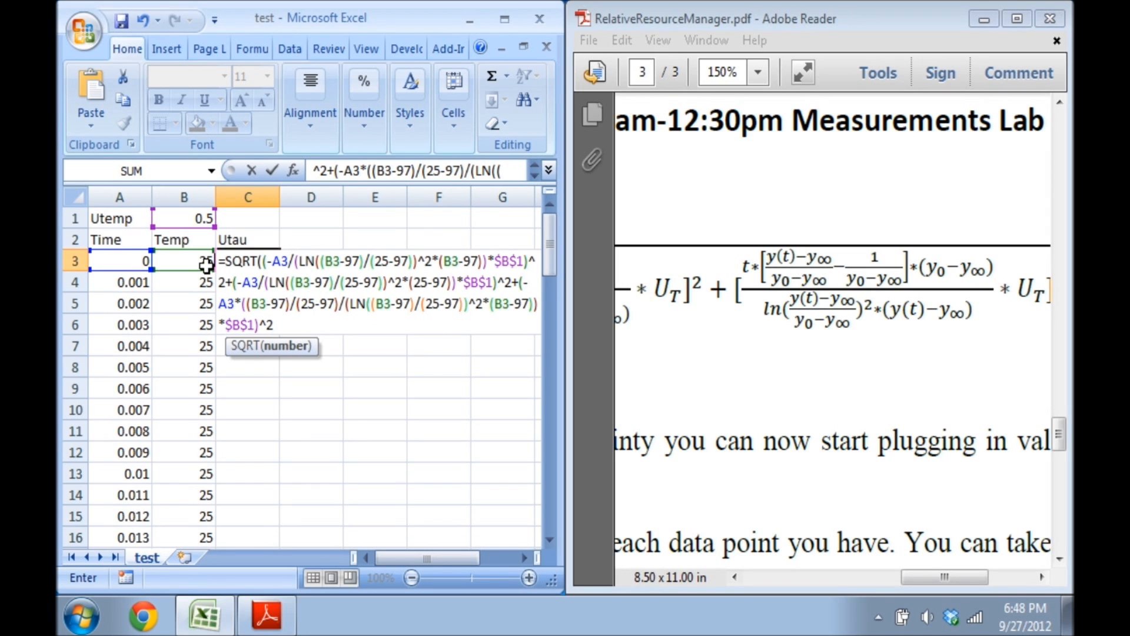
Subtract 1/(25-97) from the temperature ratio in the third term of C3's Utau formula and close its parentheses
text(-)
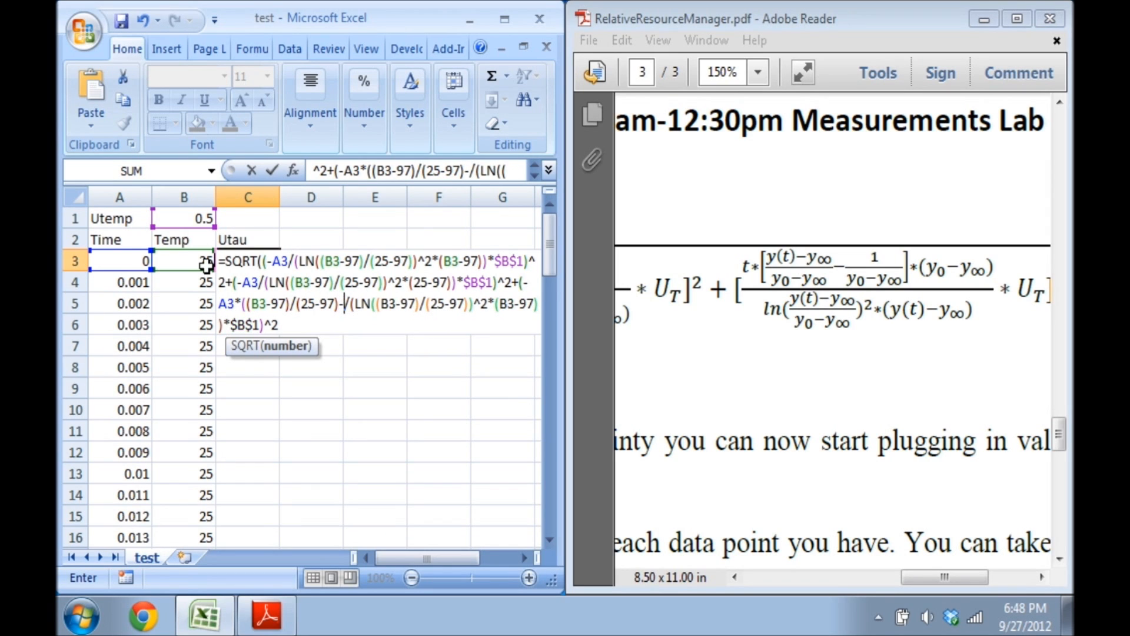
text(1/()
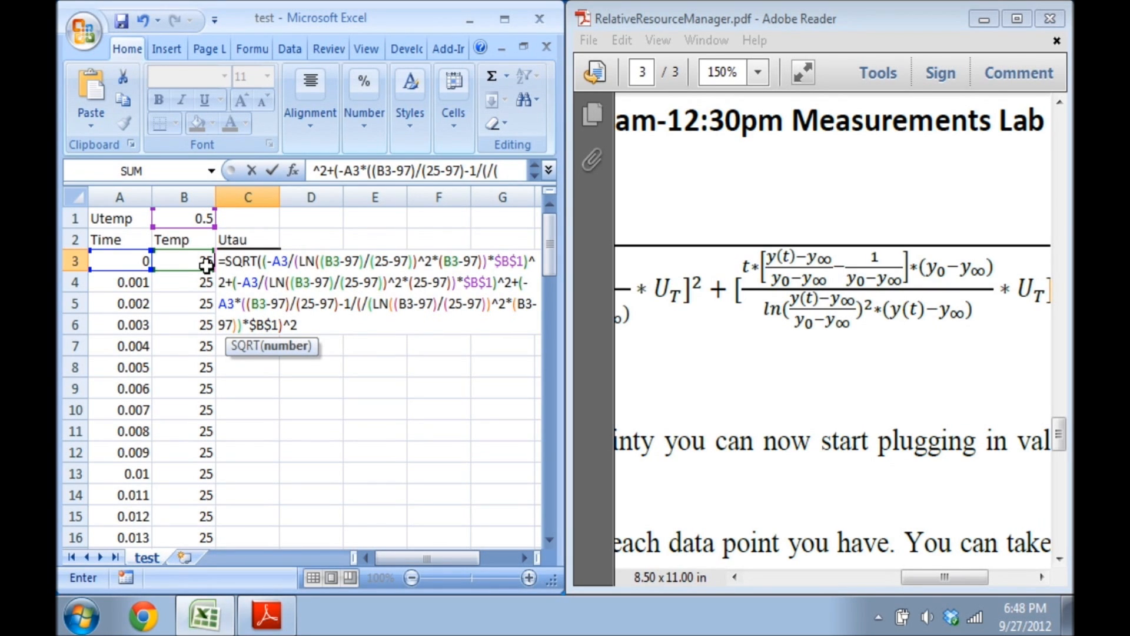
text(25-97)
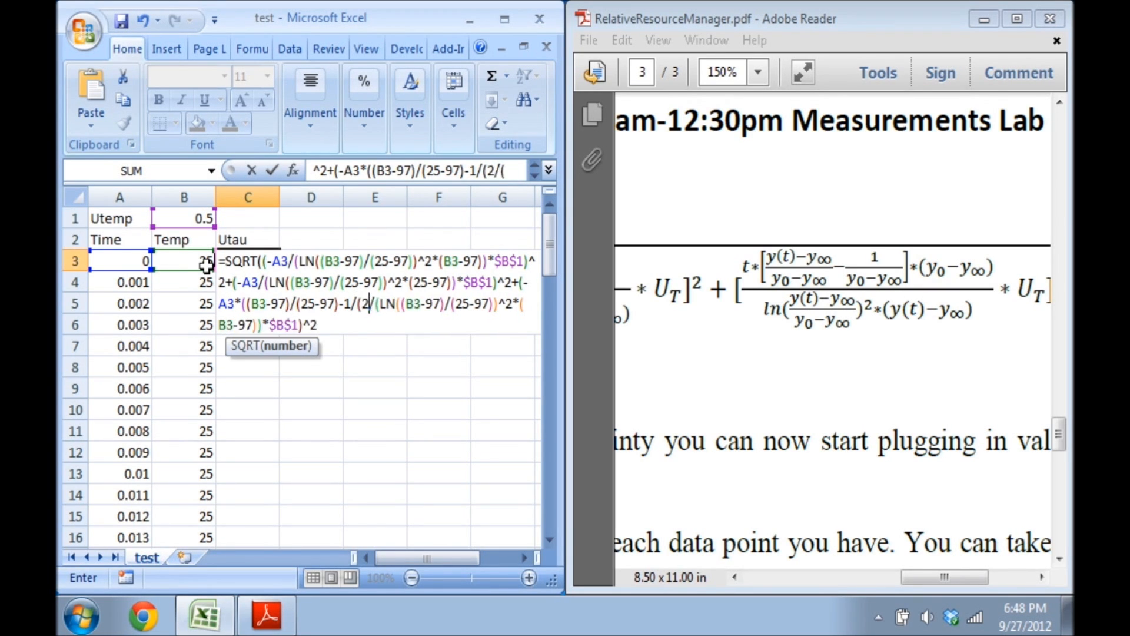
text())
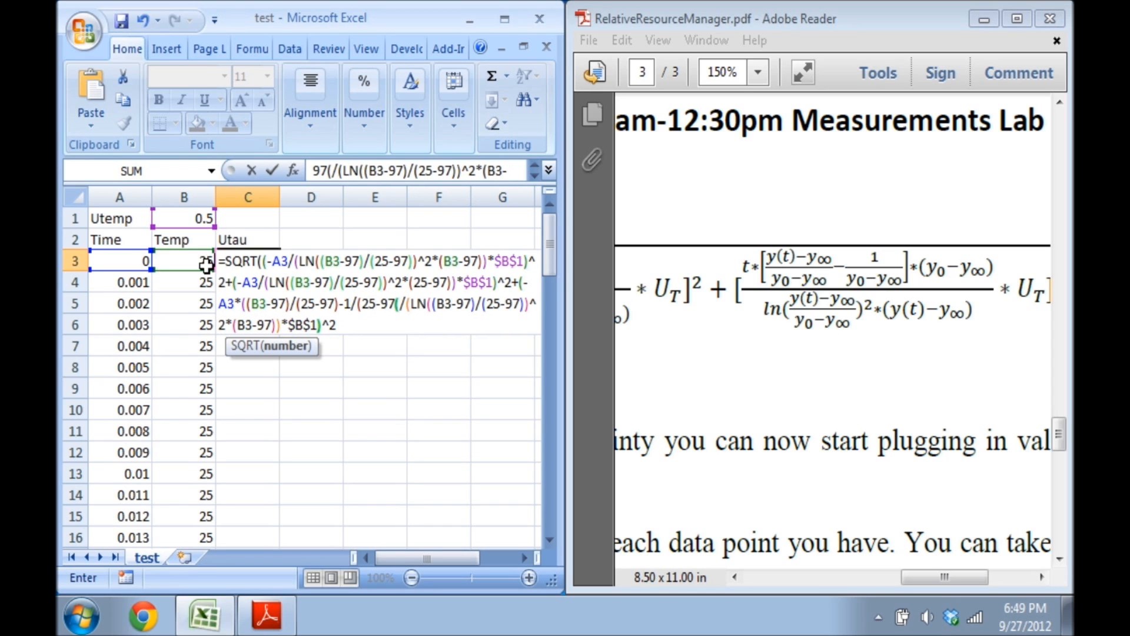
key(BackSpace)
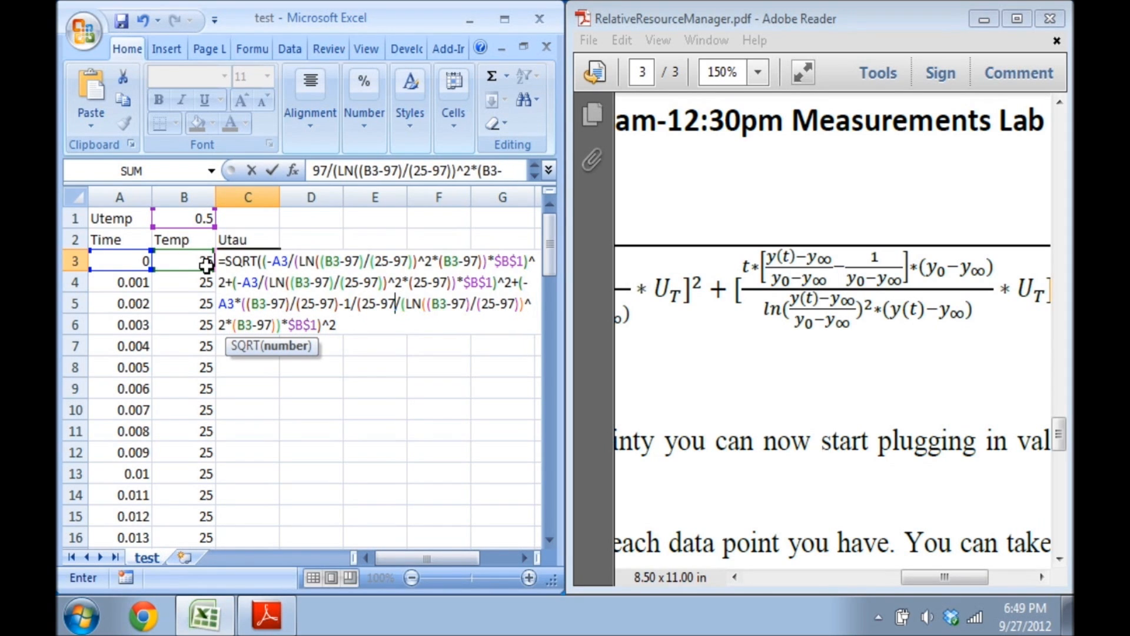
text()))
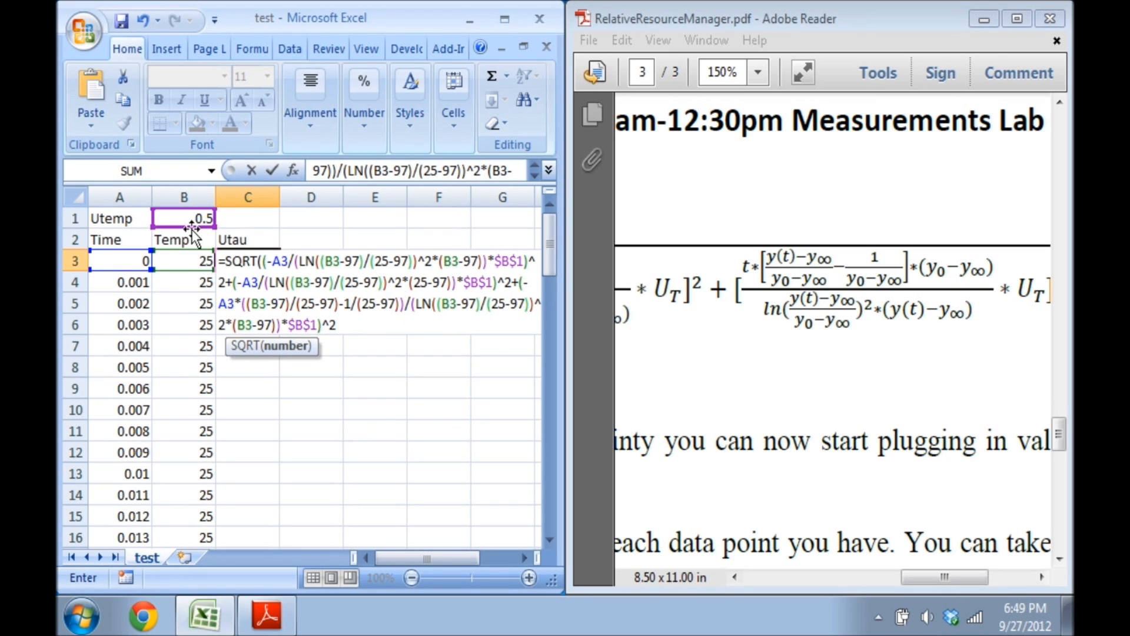
Multiply the third term's numerator by (25-97), close the SQRT function and commit the Utau formula in C3
drag(243, 298, 406, 300)
click(406, 302)
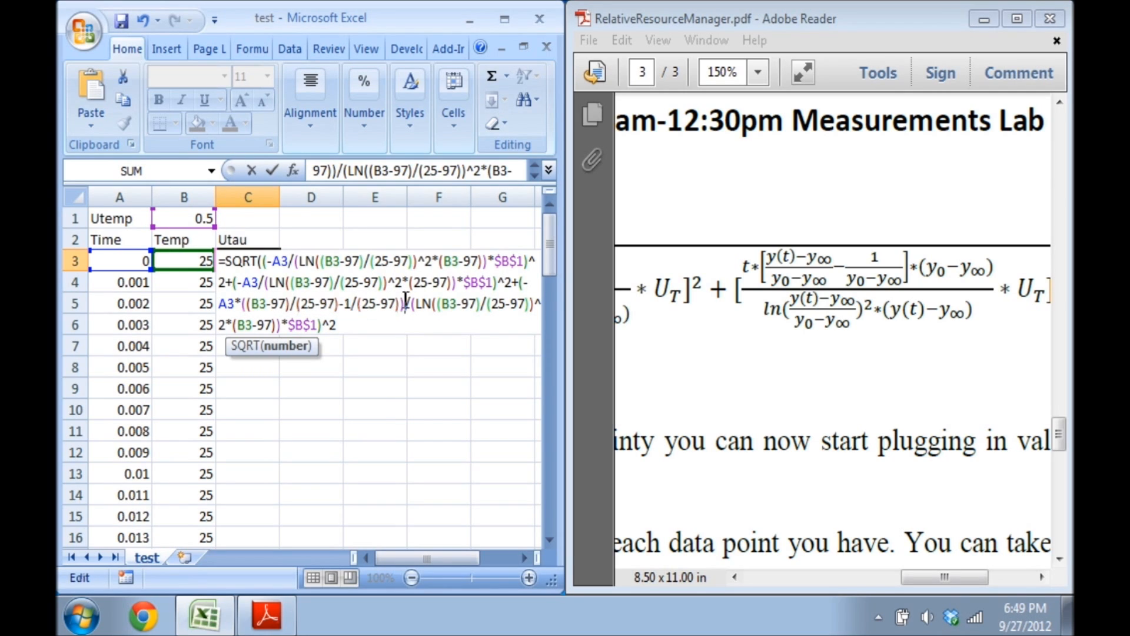
text(*()
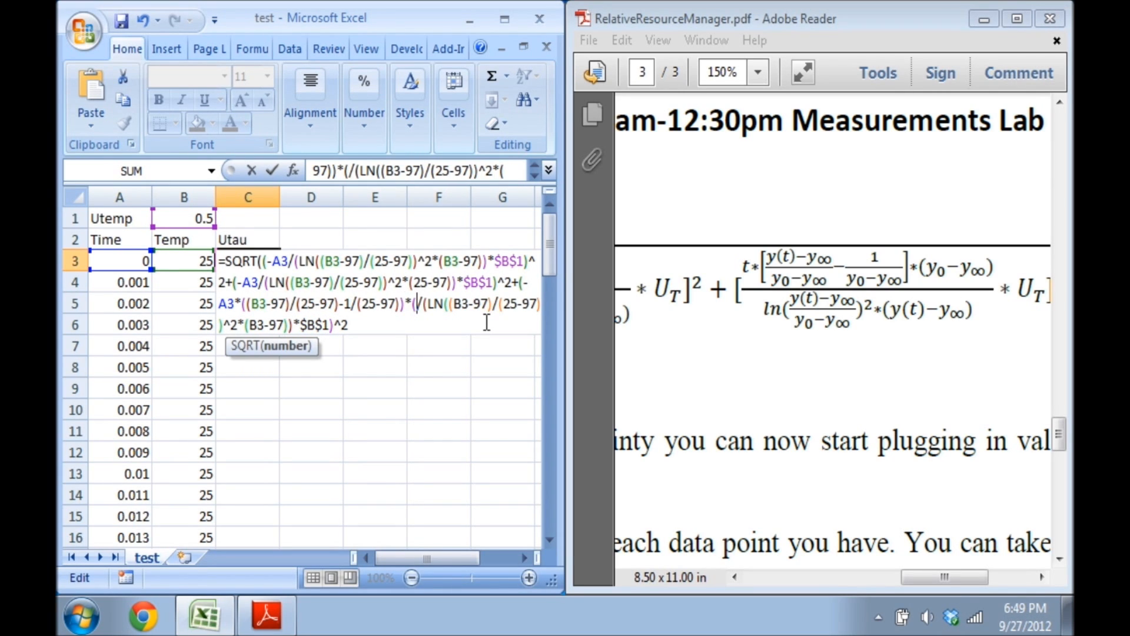
text(25-97)
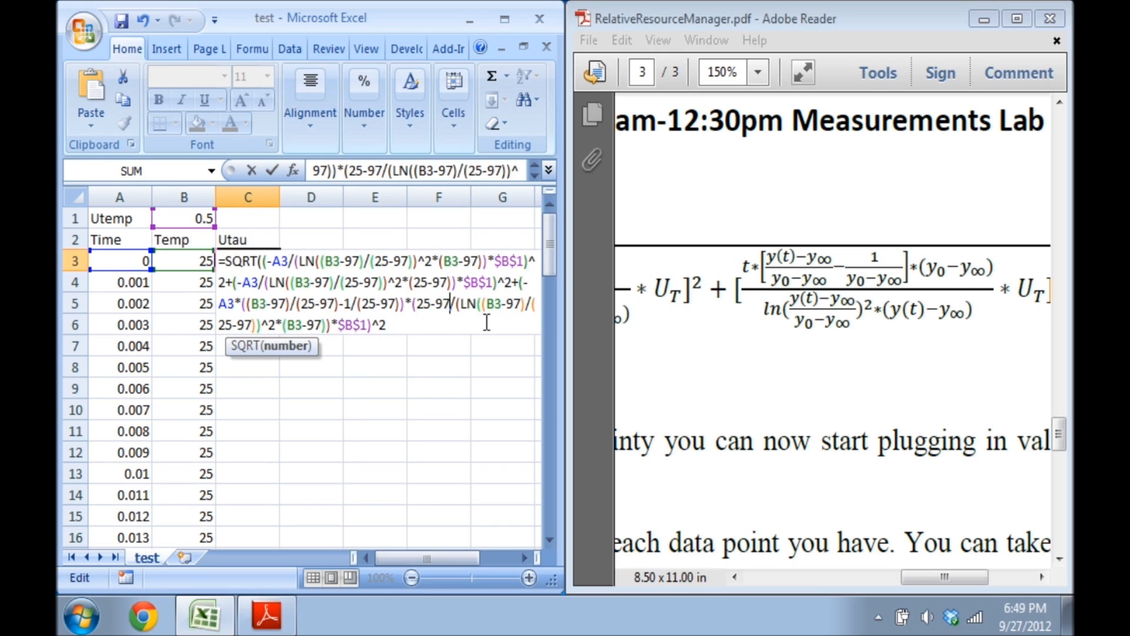
text())
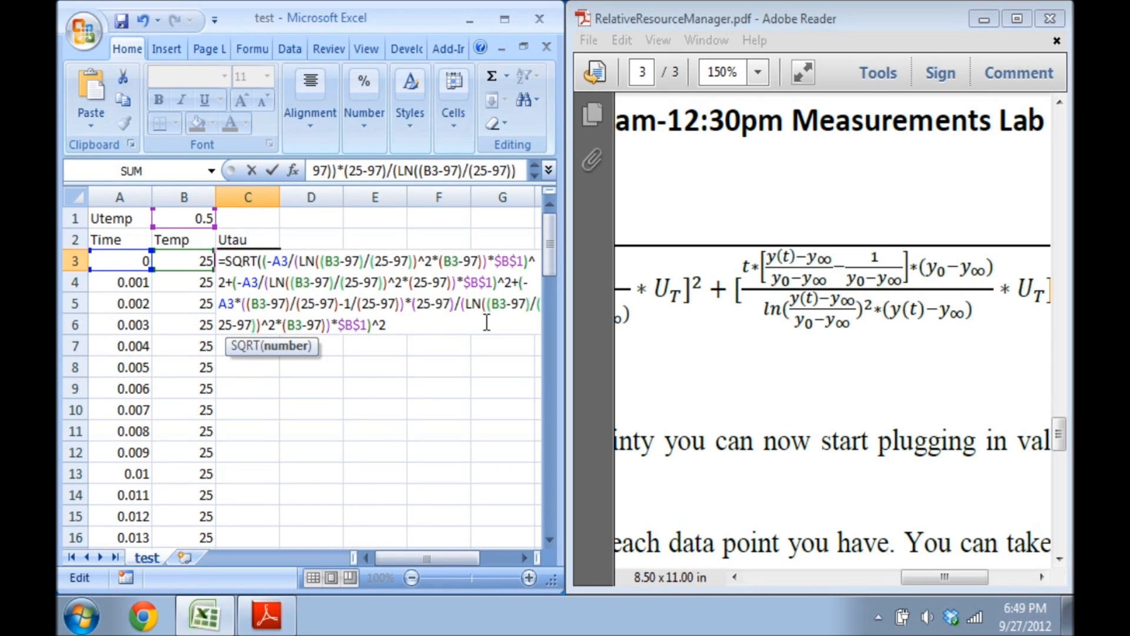
click(302, 325)
click(411, 322)
text())
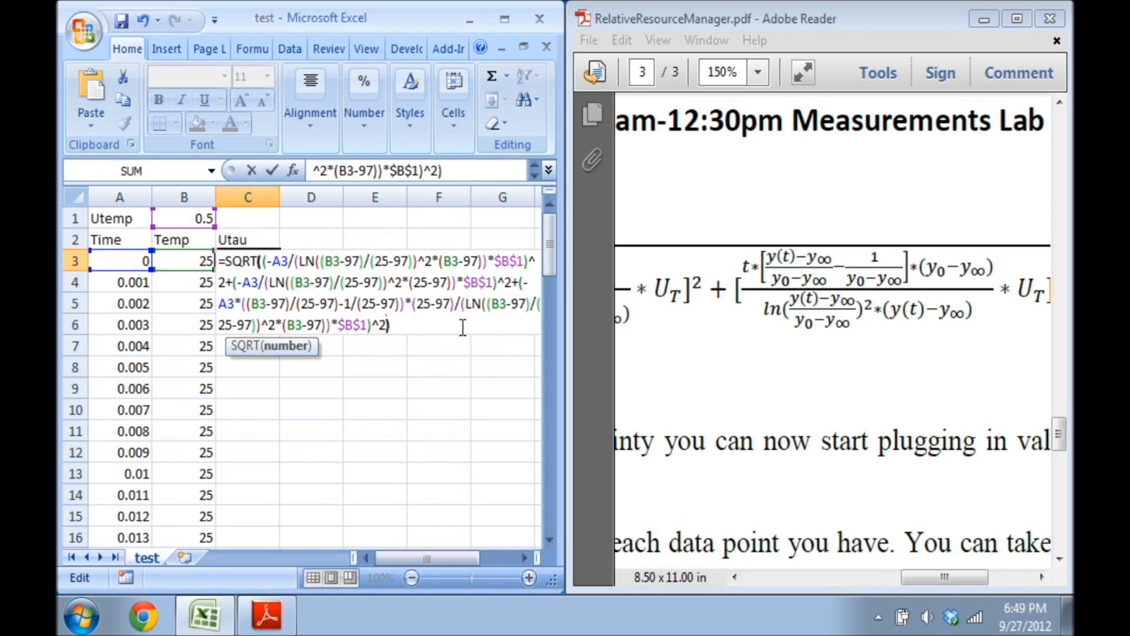
key(Return)
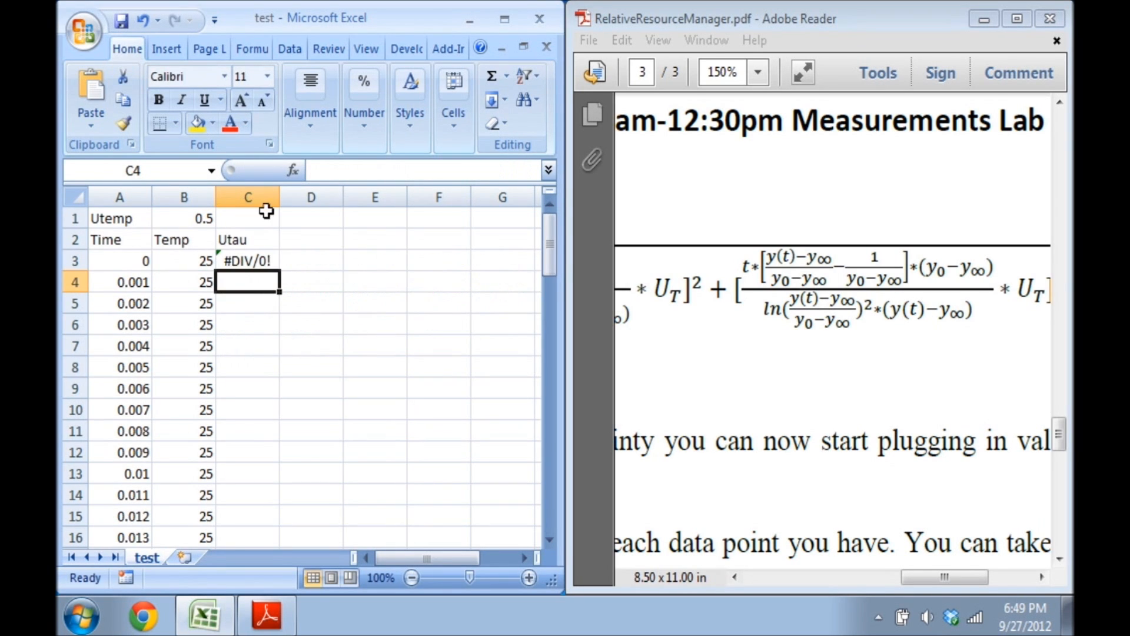
Fill the Utau formula from C3 down column C to the last data row, C79
click(253, 259)
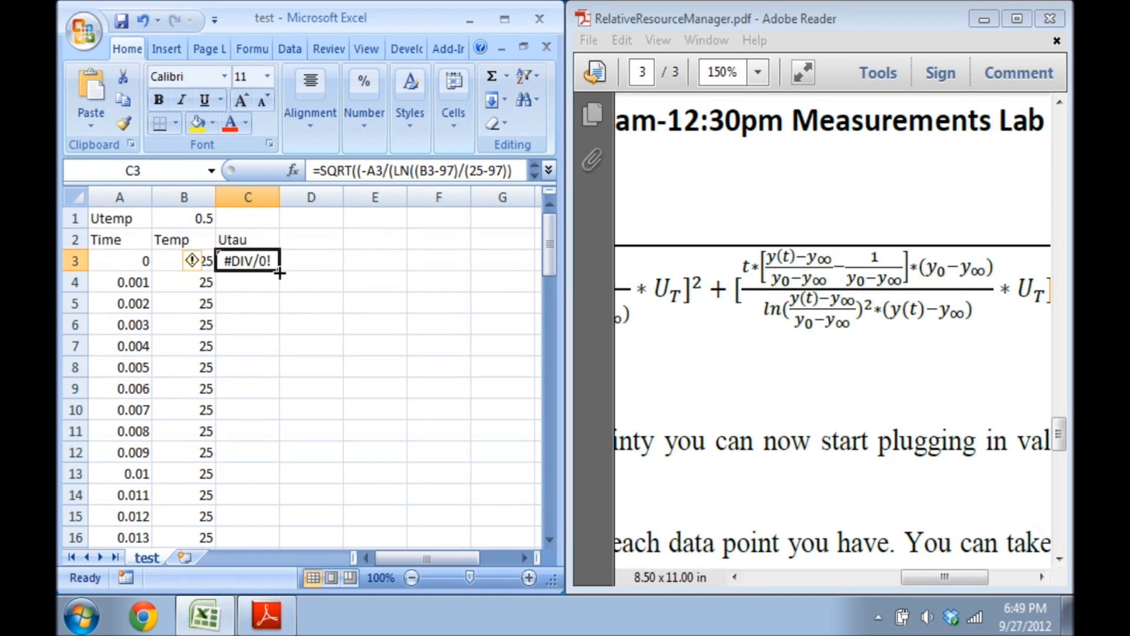
scroll(192, 269, down, 10)
scroll(187, 320, up, 10)
double_click(274, 270)
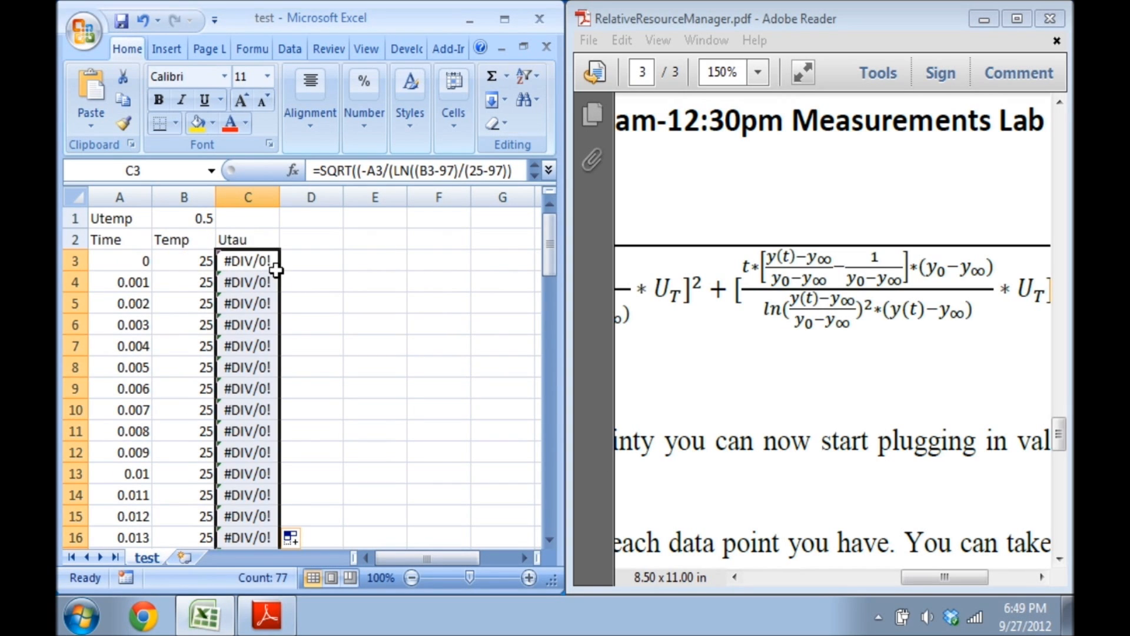
Look through the filled Utau column down to row 79, checking the formulas in C68 and C3
scroll(277, 269, down, 19)
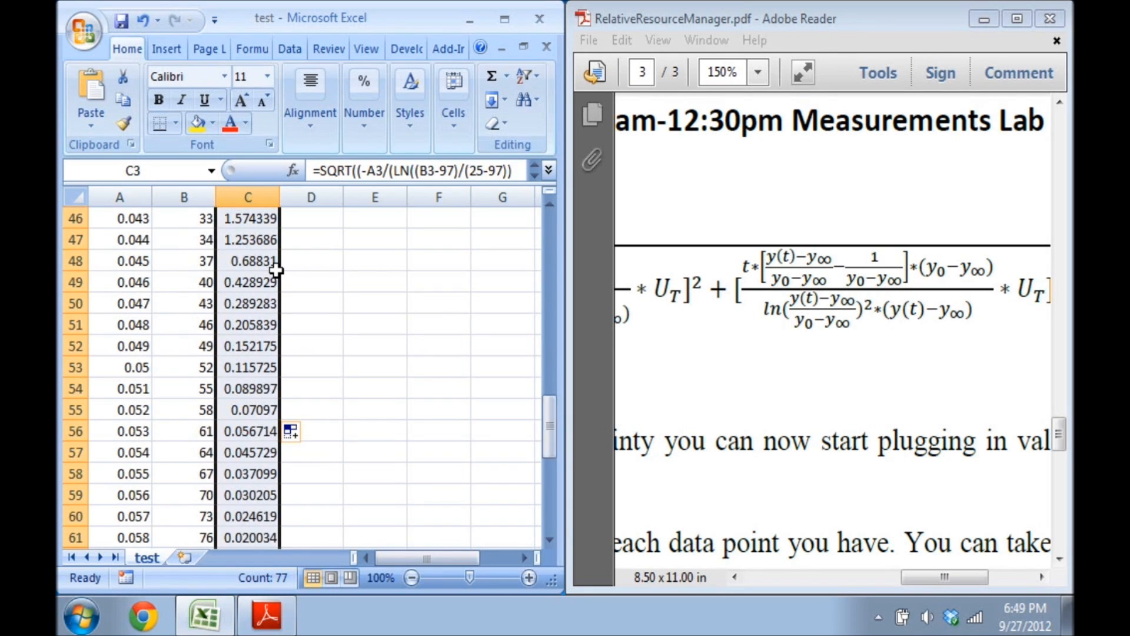
scroll(276, 270, down, 7)
scroll(272, 280, up, 5)
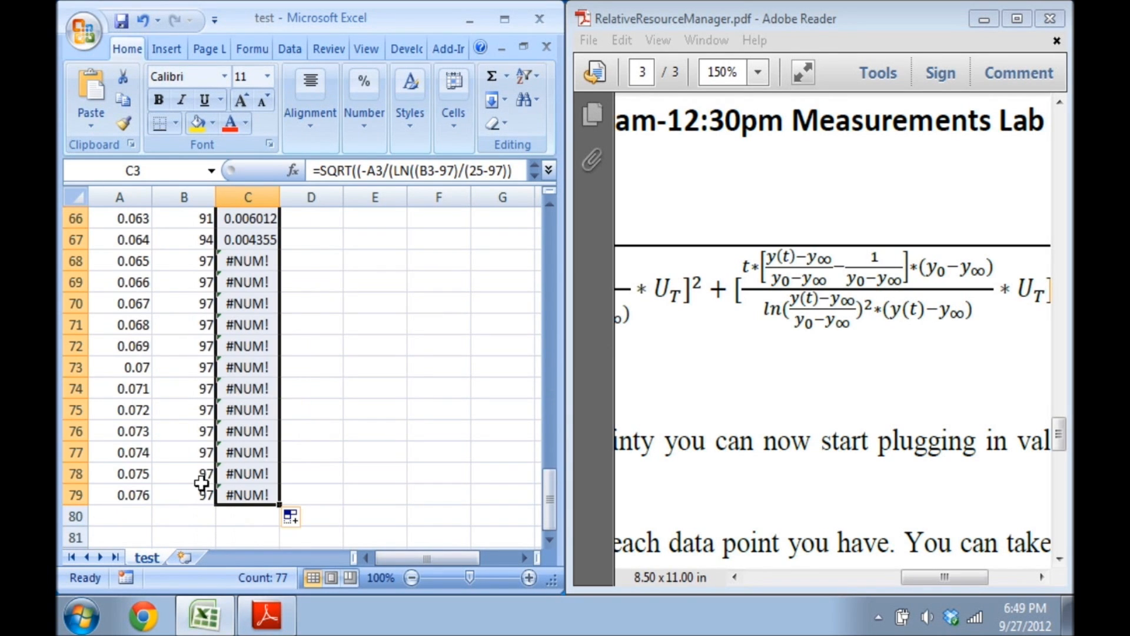
scroll(253, 488, up, 2)
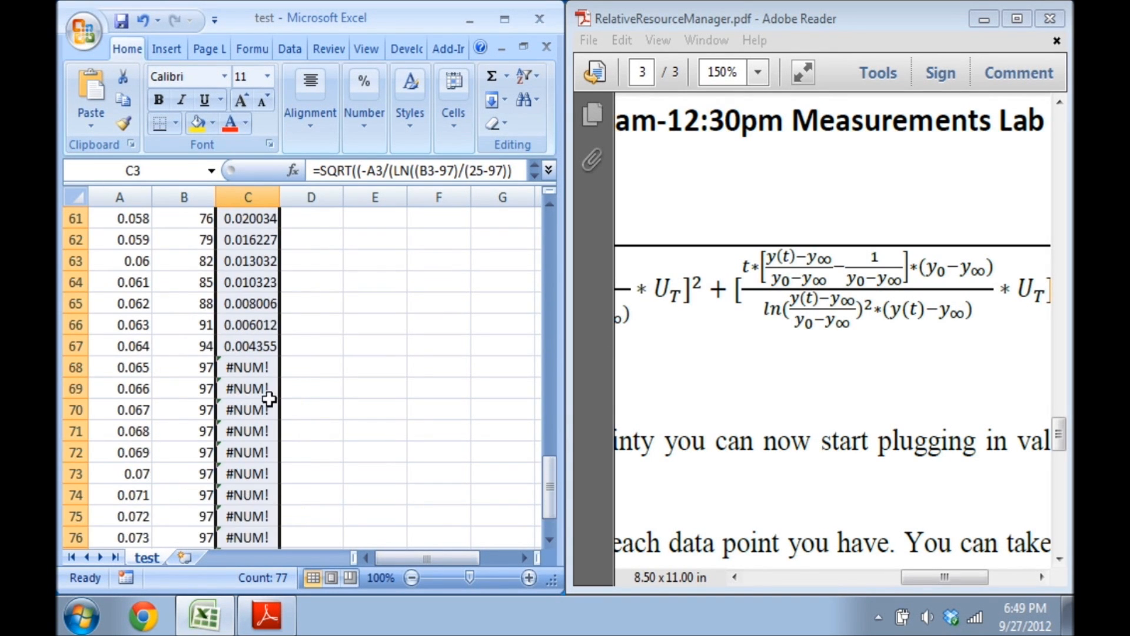
click(265, 368)
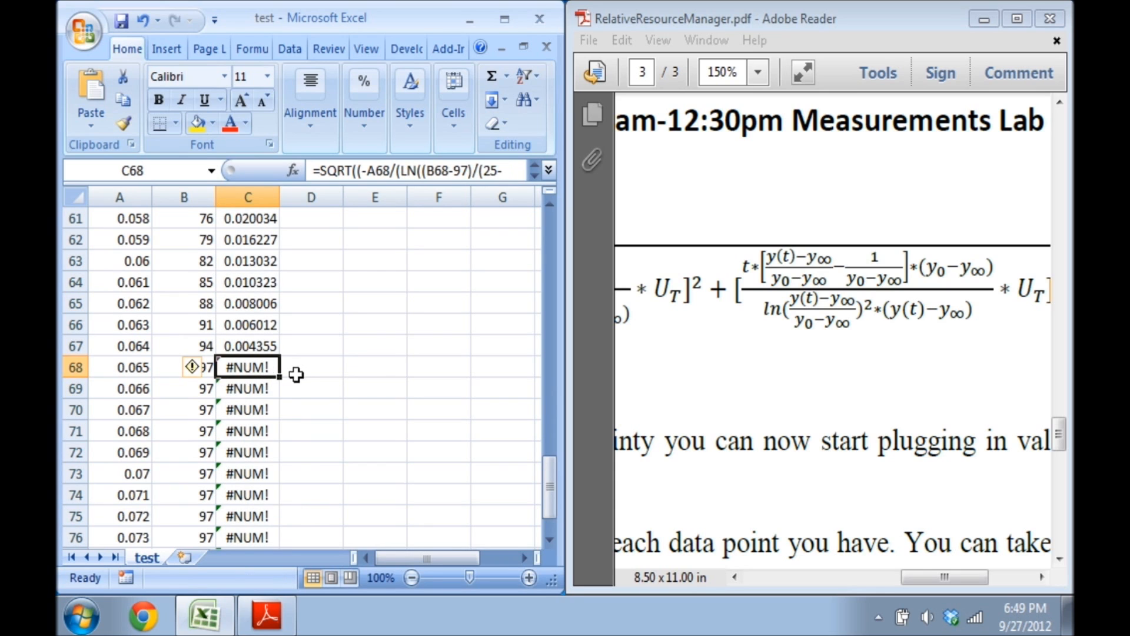
scroll(267, 354, up, 20)
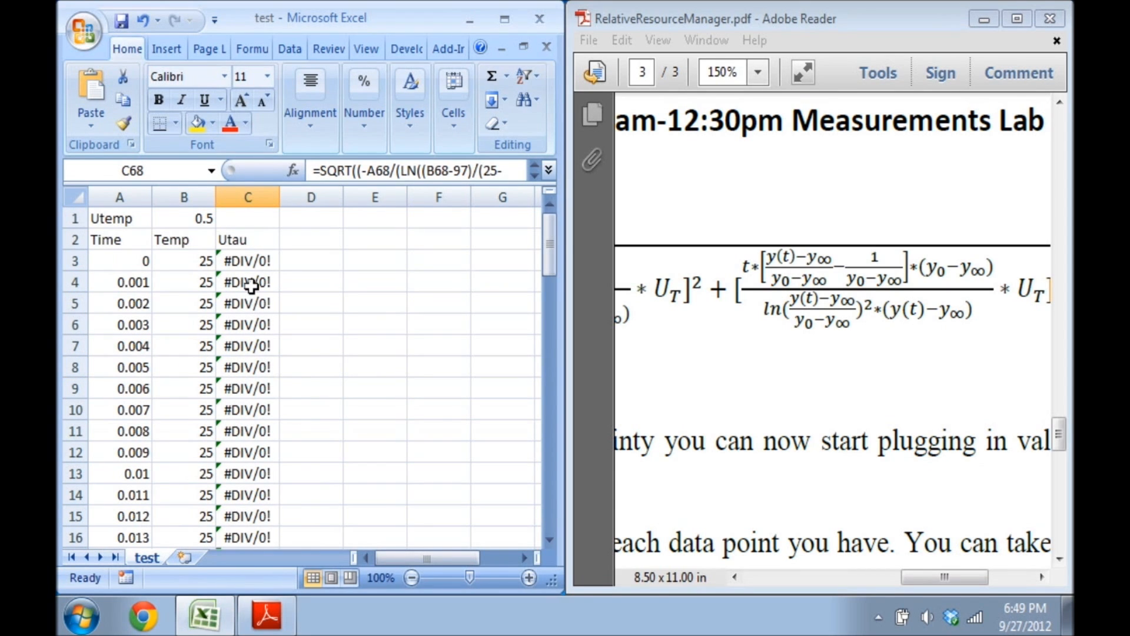
click(240, 254)
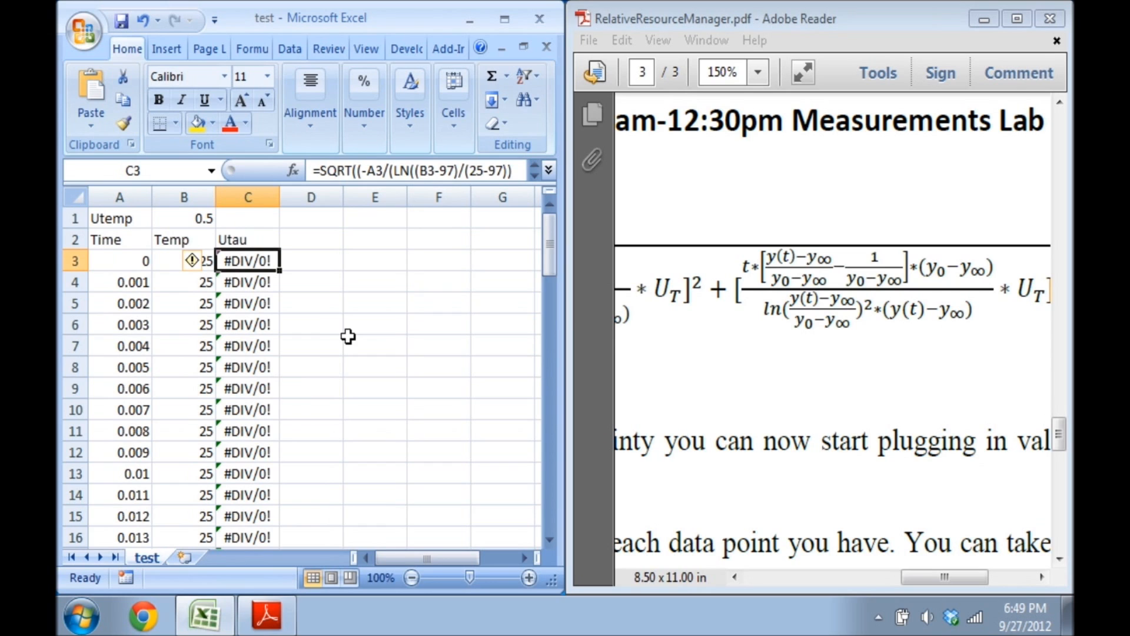
Examine the first numeric Utau results in C38:C41 against the temperatures beside them and in B42
scroll(315, 324, down, 12)
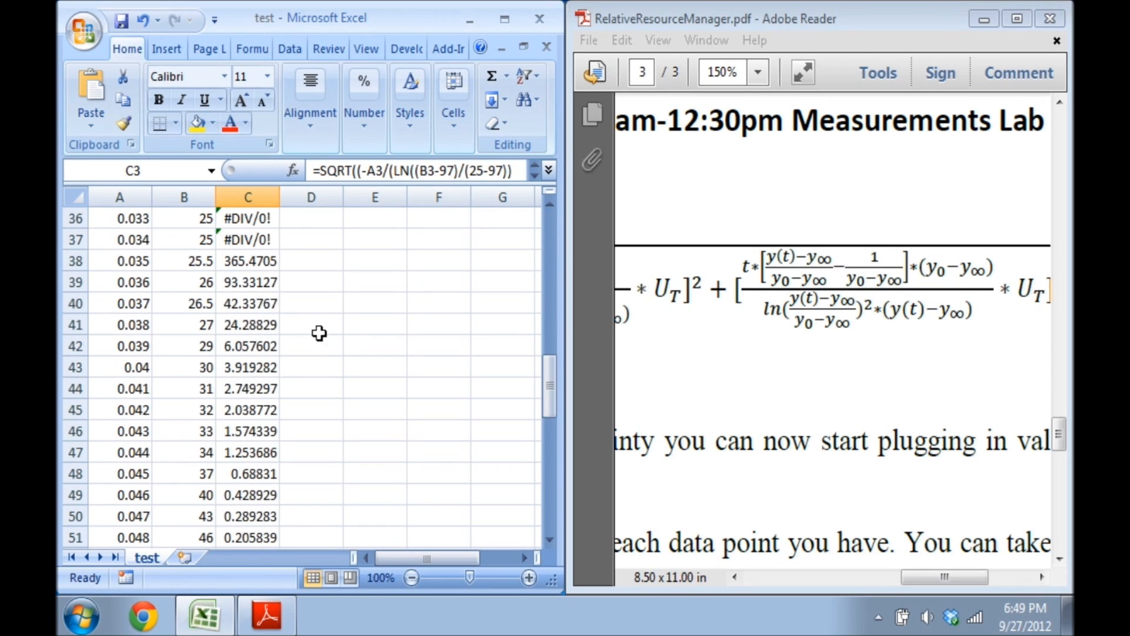
drag(548, 380, 547, 384)
drag(259, 241, 253, 452)
drag(245, 326, 238, 296)
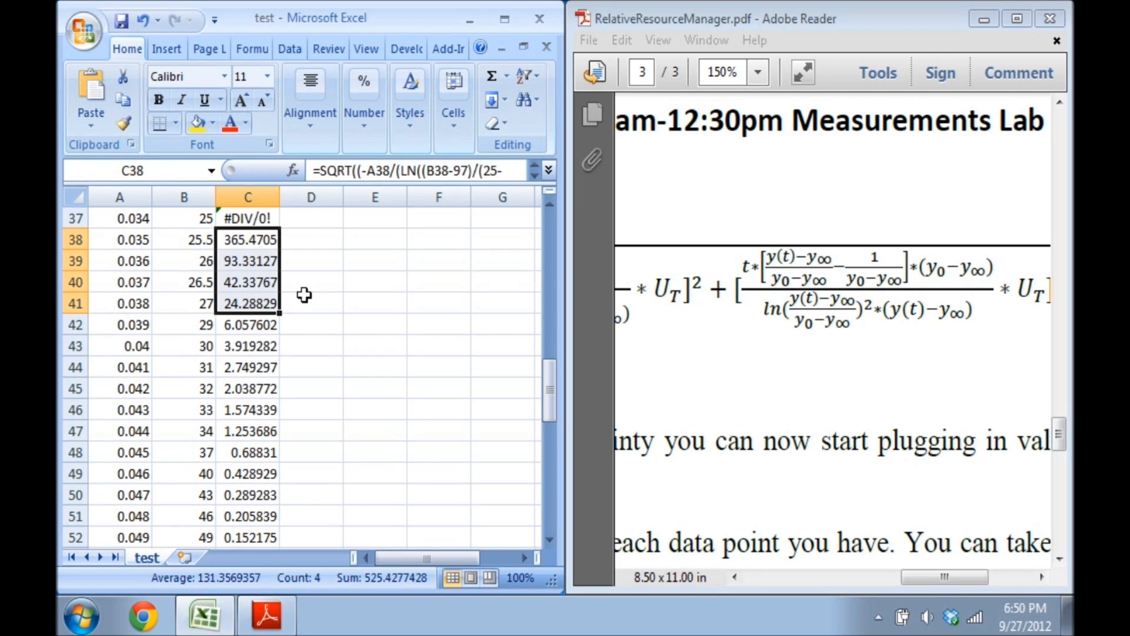
click(200, 332)
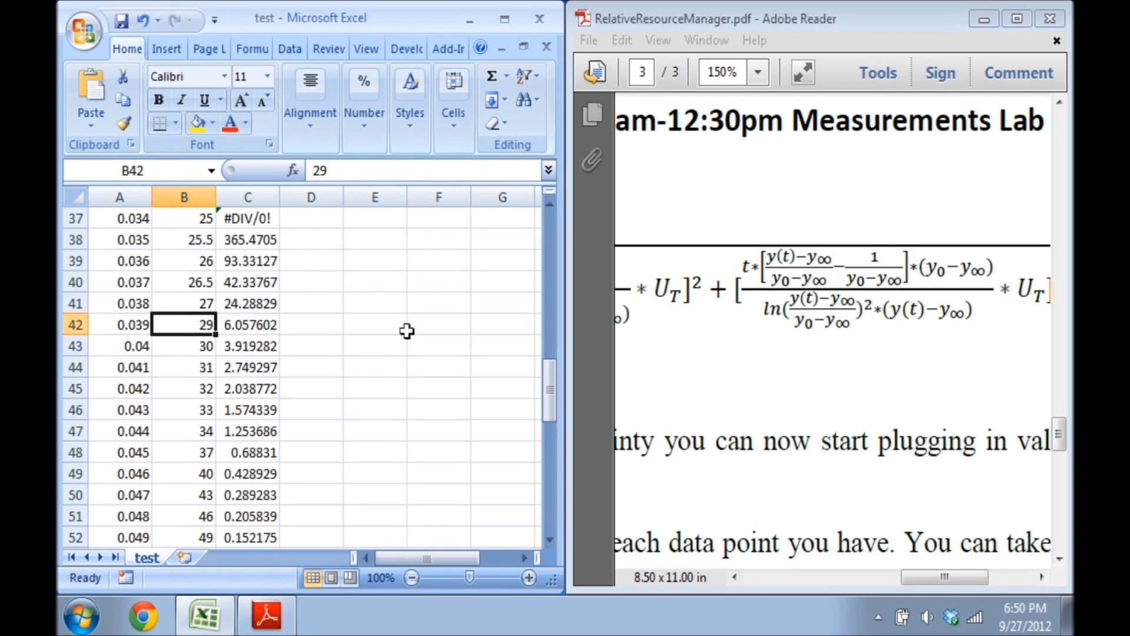
scroll(396, 332, down, 2)
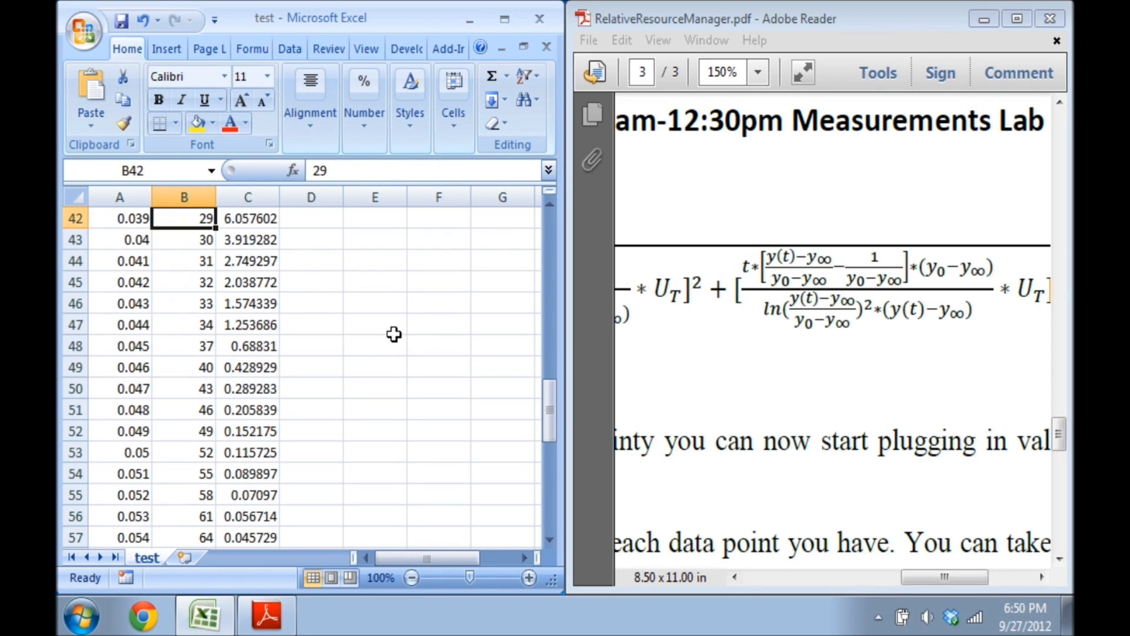
scroll(393, 334, up, 3)
drag(233, 346, 227, 408)
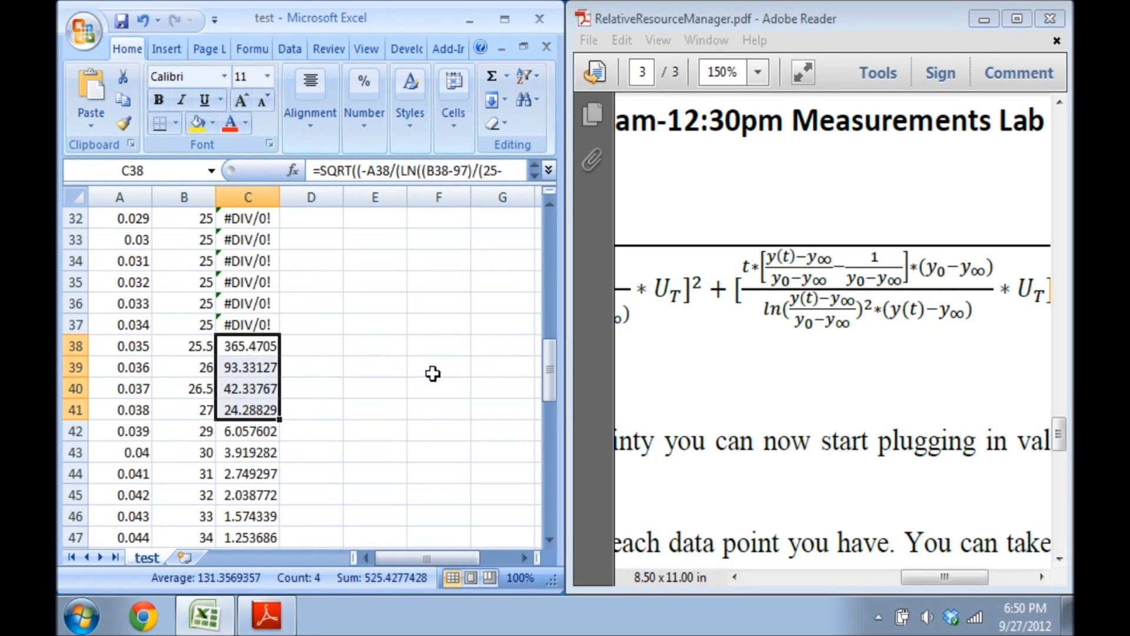
Compare the temperature in B68 with the Utau result in C68, and review the column's opening rows
scroll(411, 373, down, 2)
scroll(407, 374, down, 7)
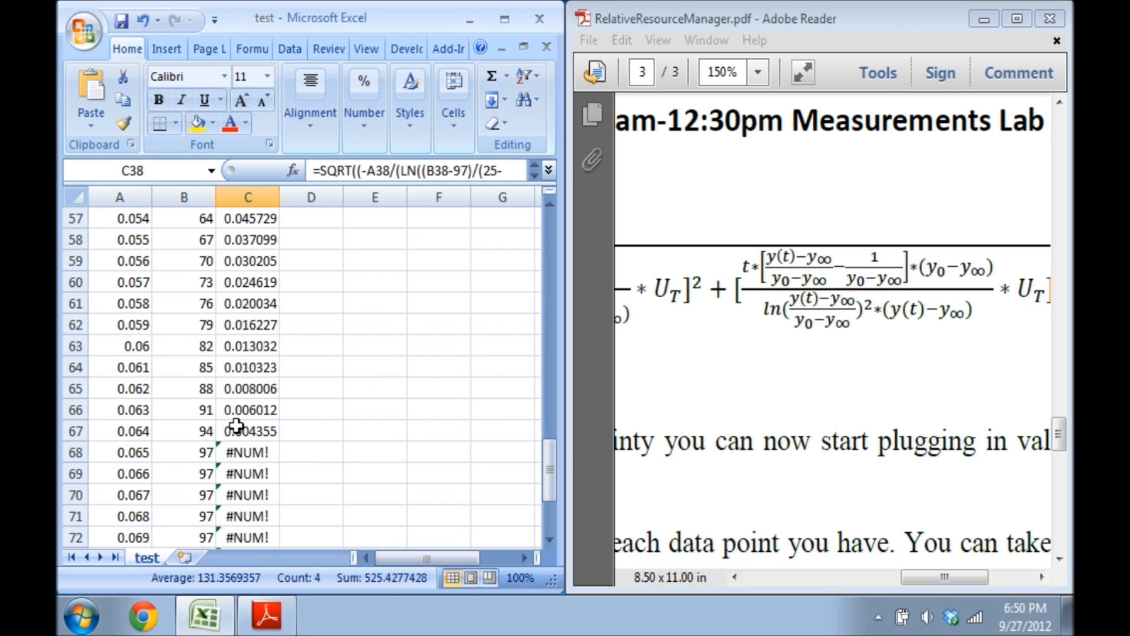
click(188, 453)
click(254, 454)
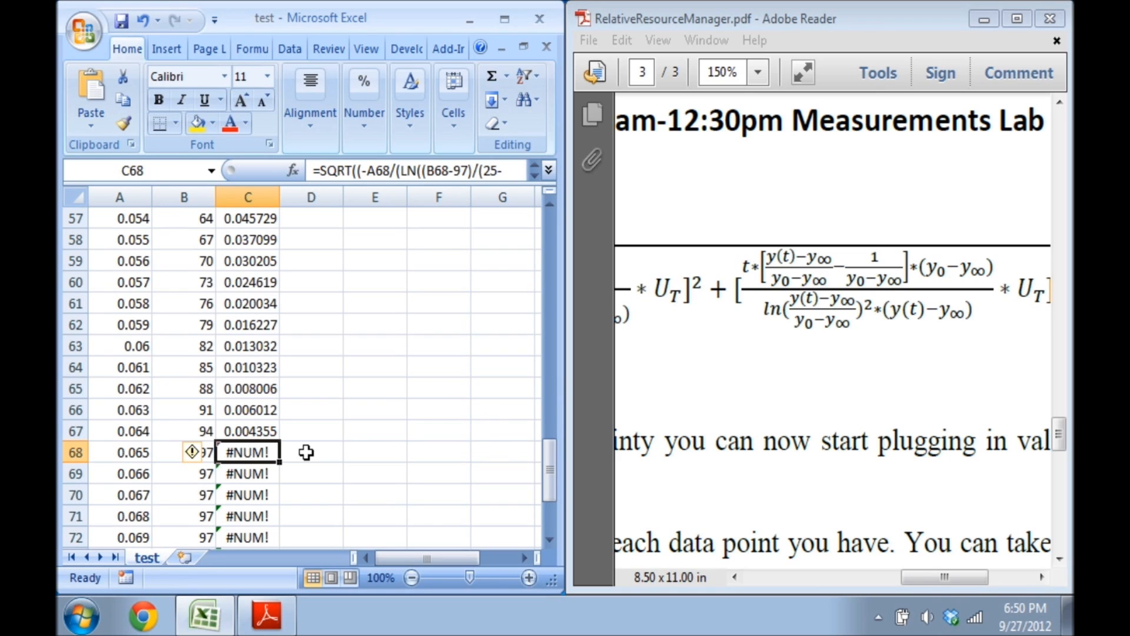
scroll(345, 393, up, 12)
scroll(345, 392, up, 7)
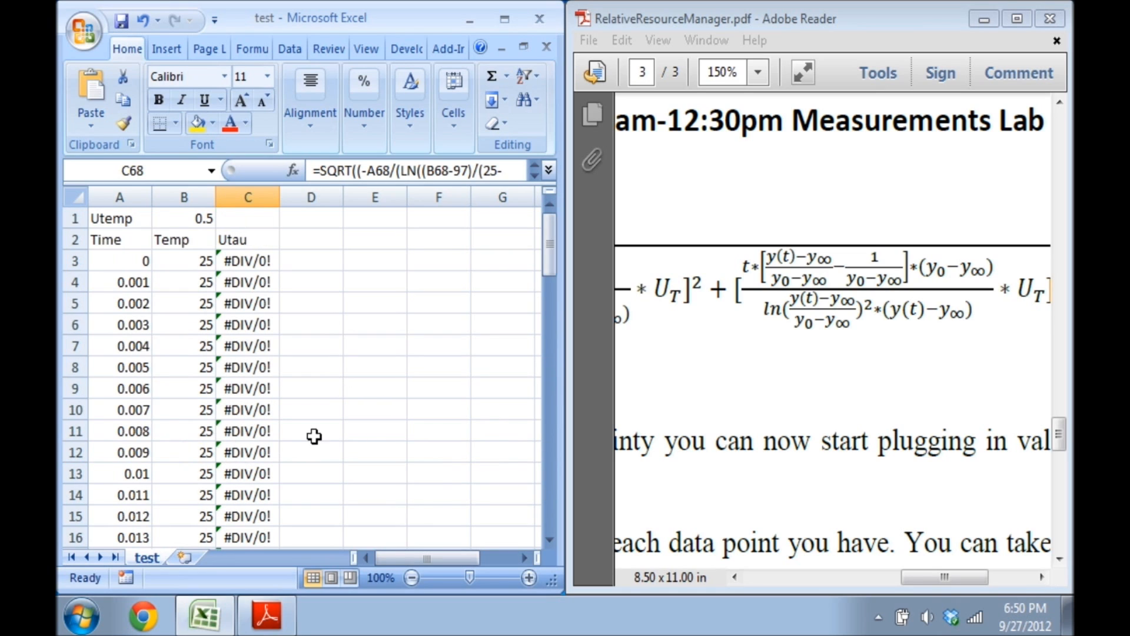
scroll(411, 381, down, 2)
scroll(411, 381, down, 5)
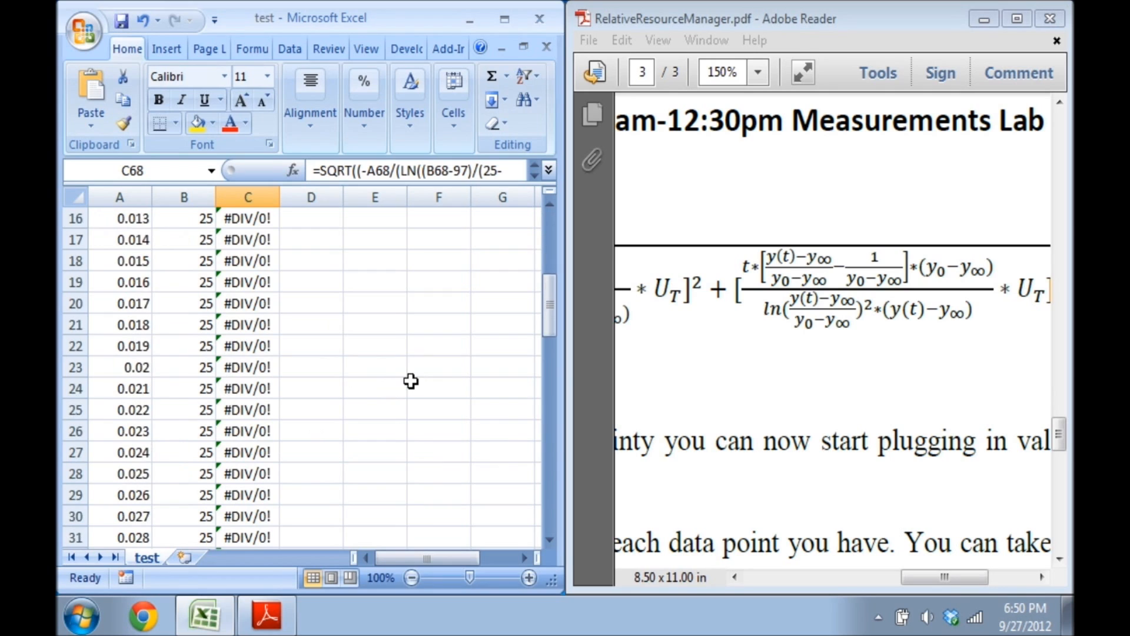
scroll(411, 381, up, 7)
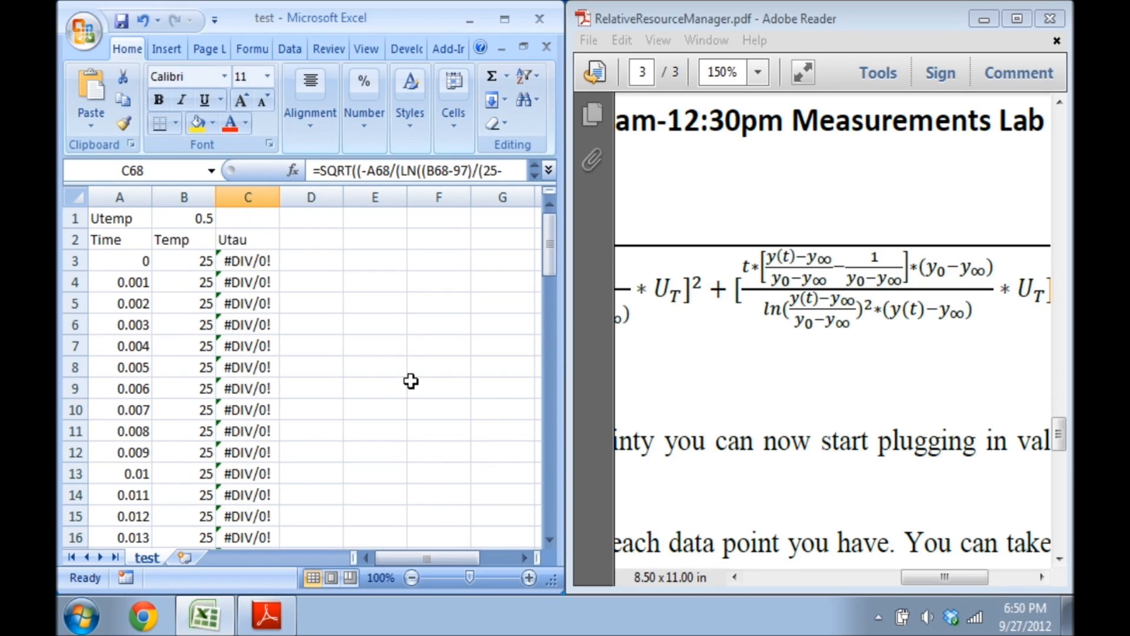
Enter =MAX(C3:C79) in D3 to find the largest Utau value
click(314, 261)
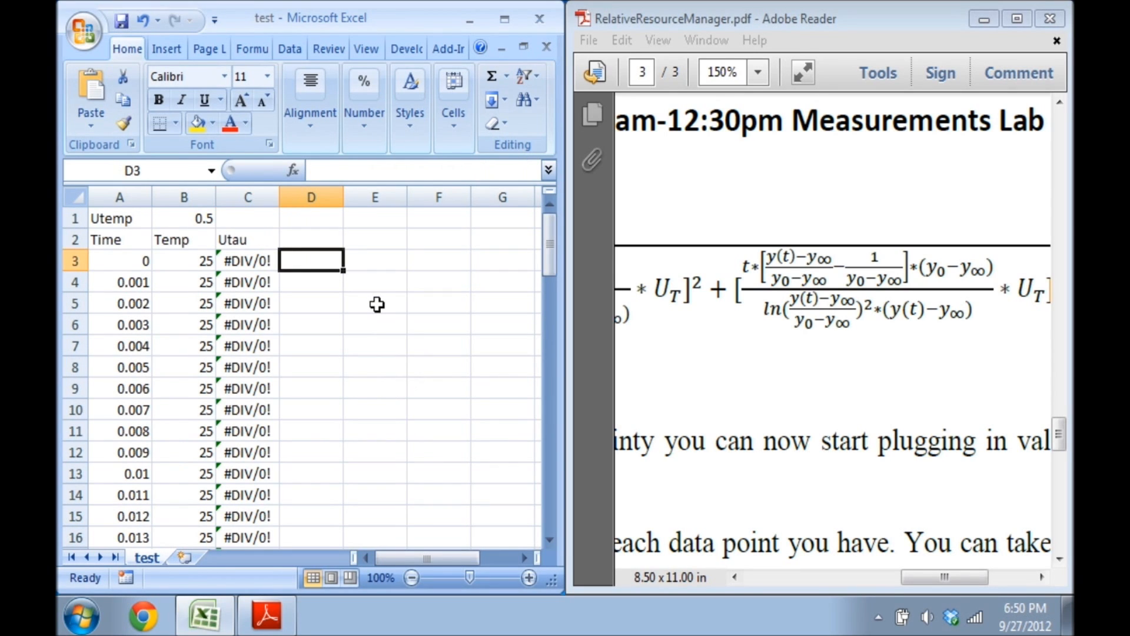
text(=)
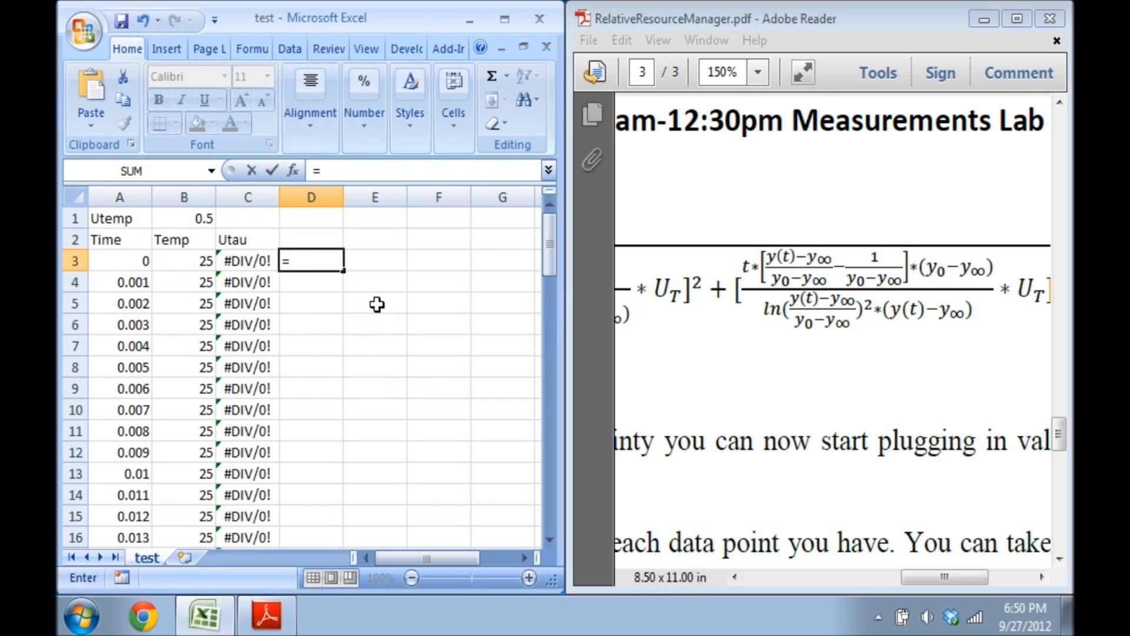
text(max()
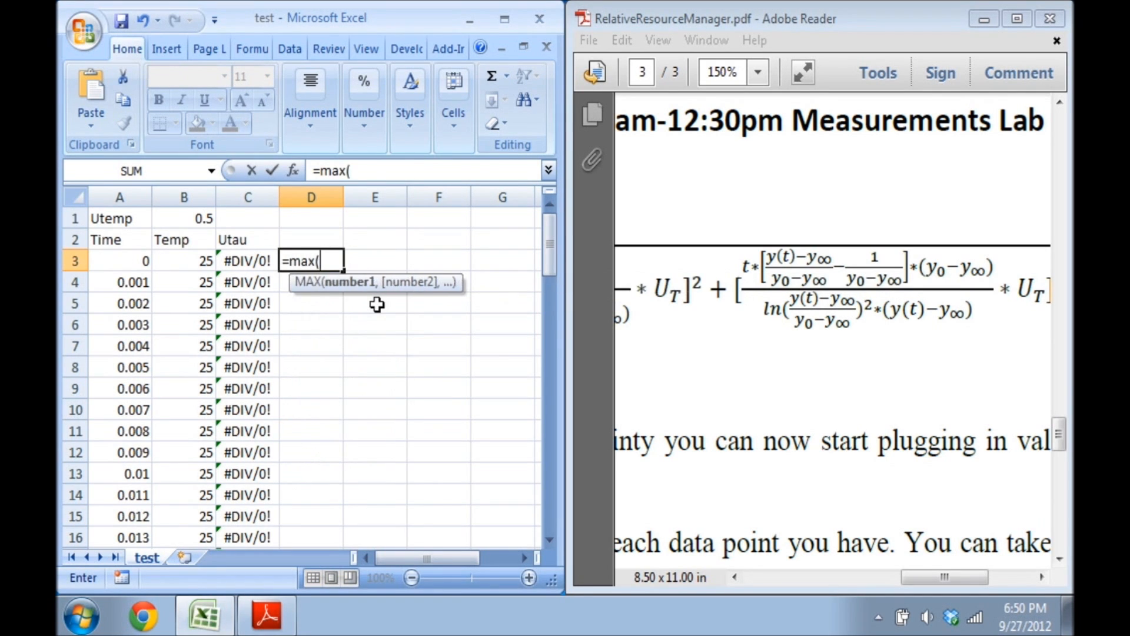
drag(263, 261, 259, 536)
scroll(412, 277, up, 20)
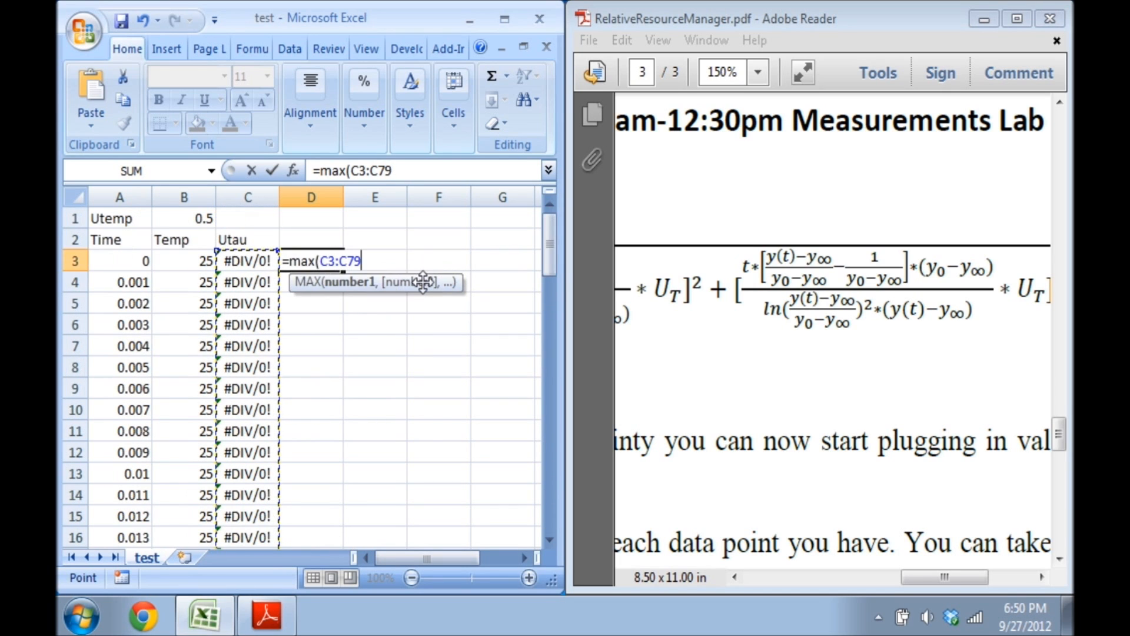
key(Return)
click(303, 259)
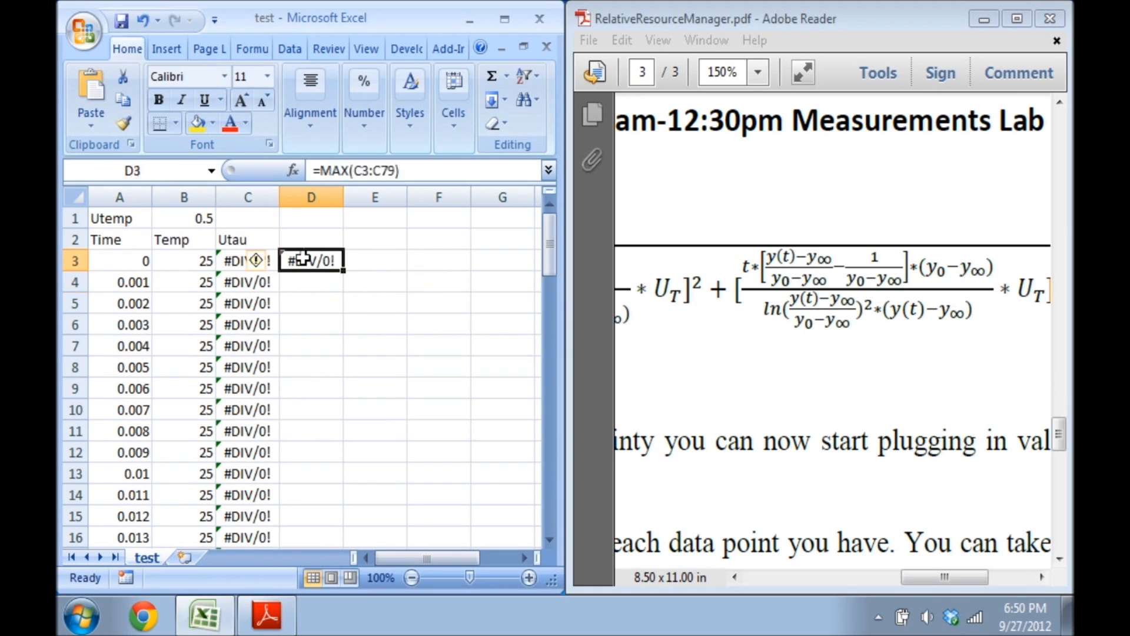
Change the start of the MAX range in D3 to C38, the first row with a numeric Utau value
double_click(303, 260)
scroll(253, 306, down, 8)
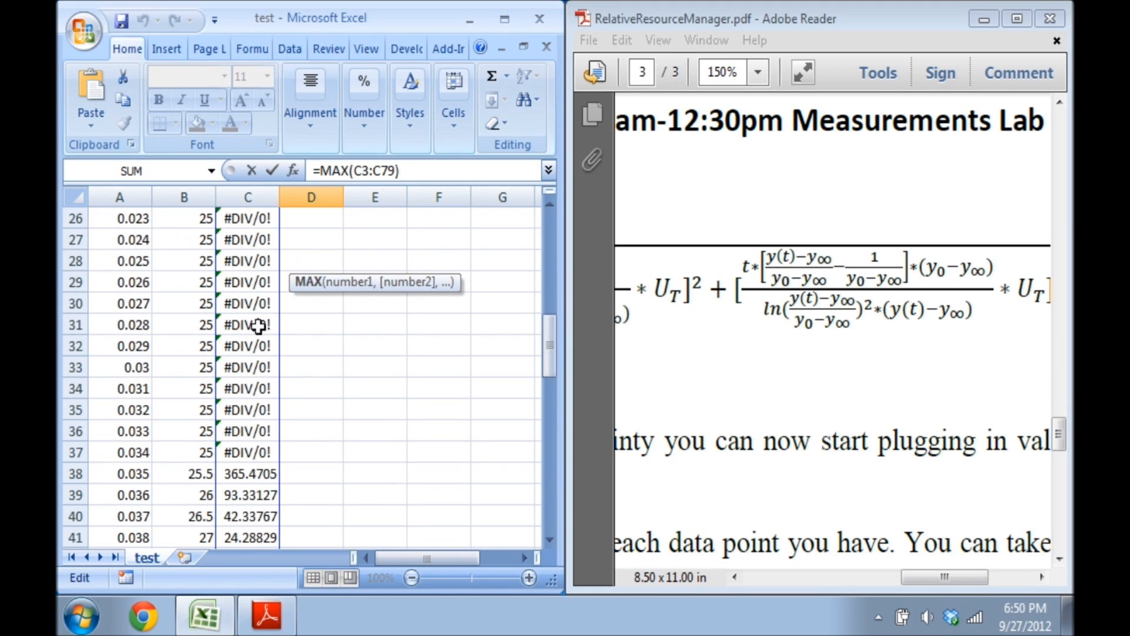
scroll(259, 326, down, 3)
scroll(259, 265, up, 8)
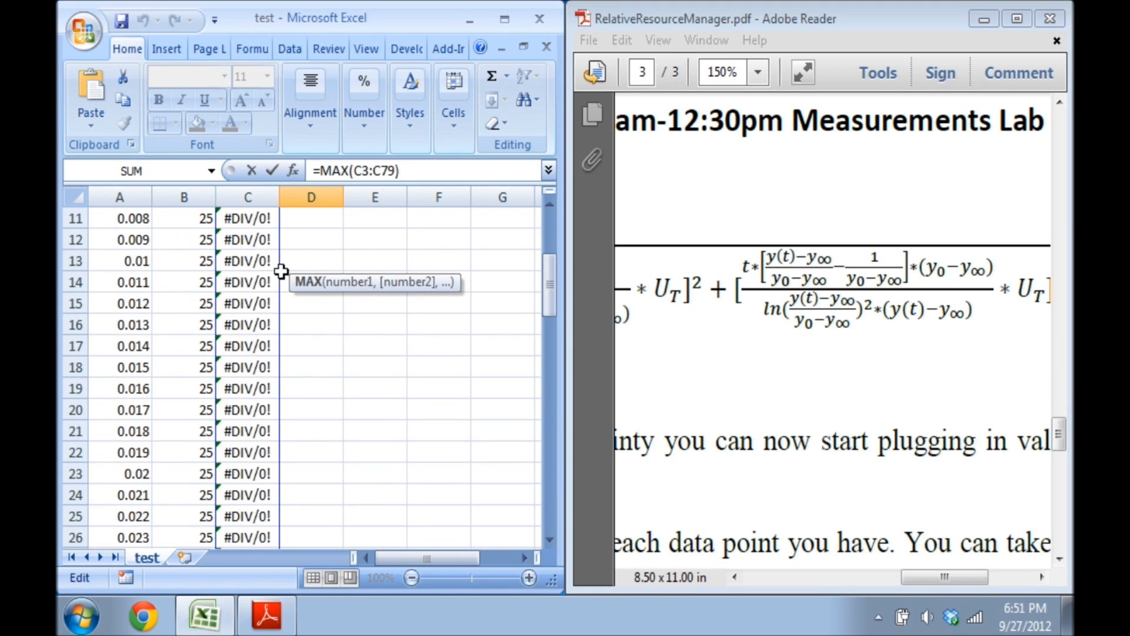
scroll(281, 271, up, 4)
click(344, 260)
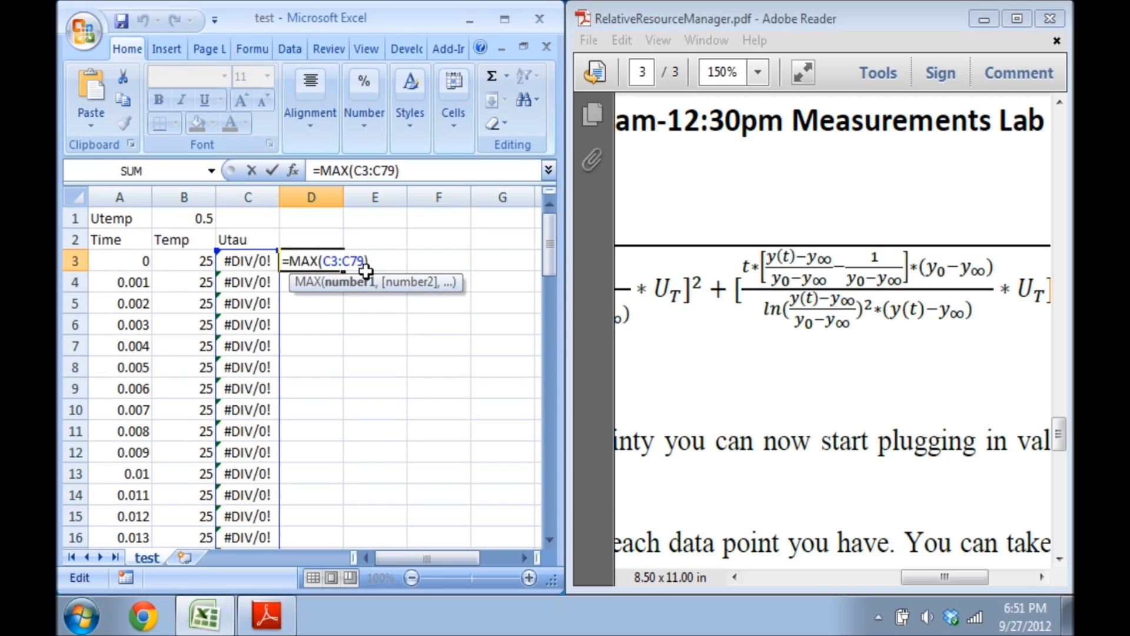
key(Return)
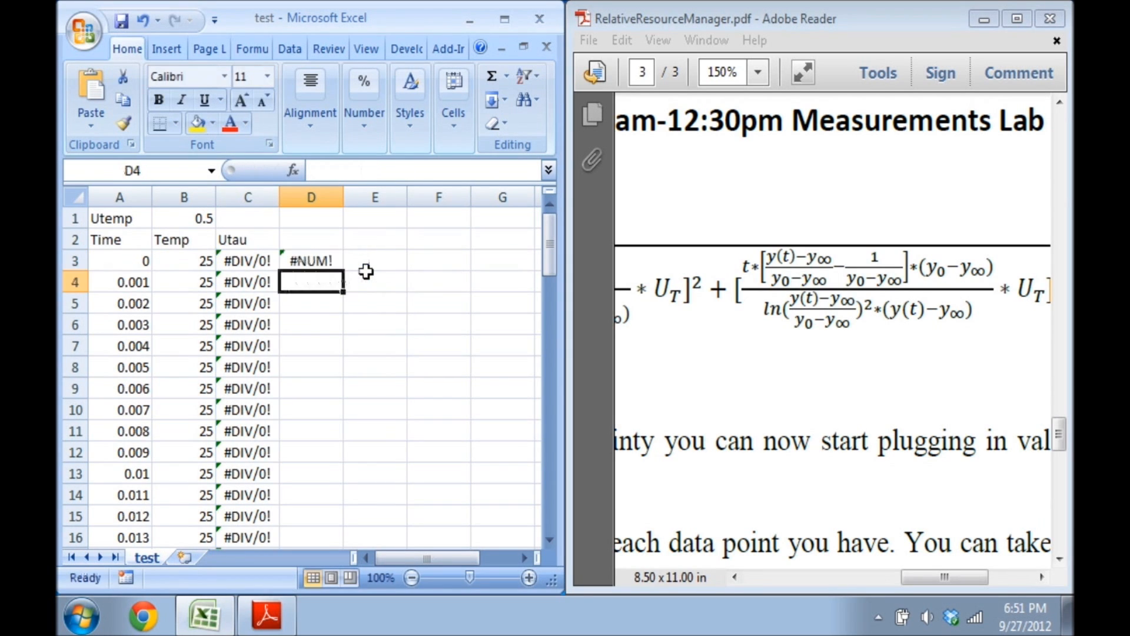
Change the end of the MAX range in D3 to C67, so the formula reads =MAX(C38:C67)
scroll(366, 272, down, 20)
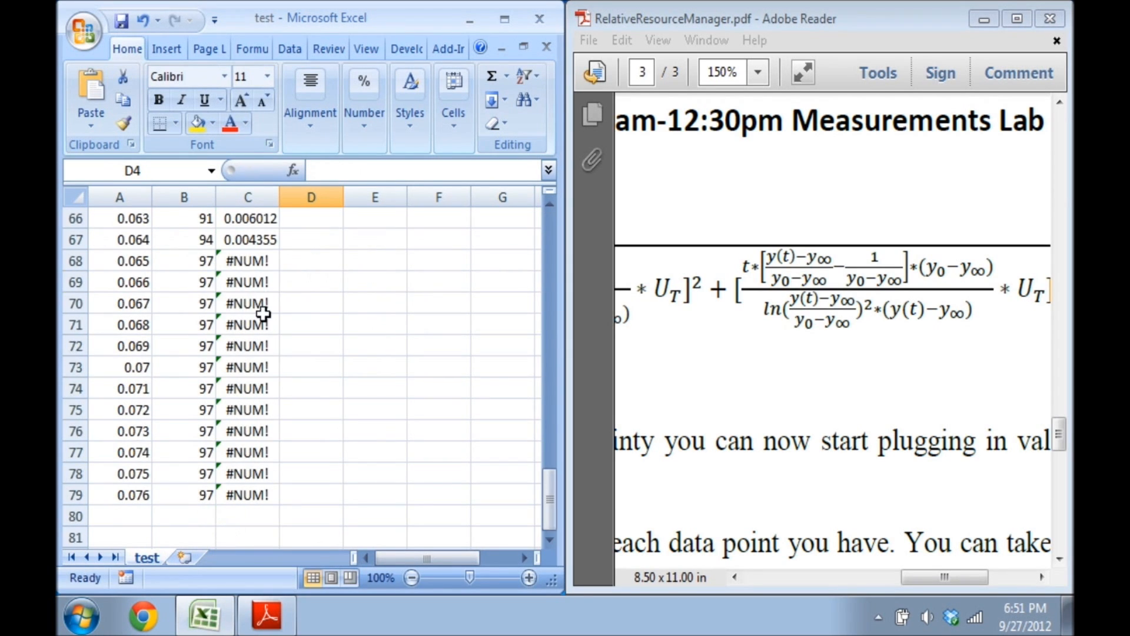
scroll(286, 286, up, 20)
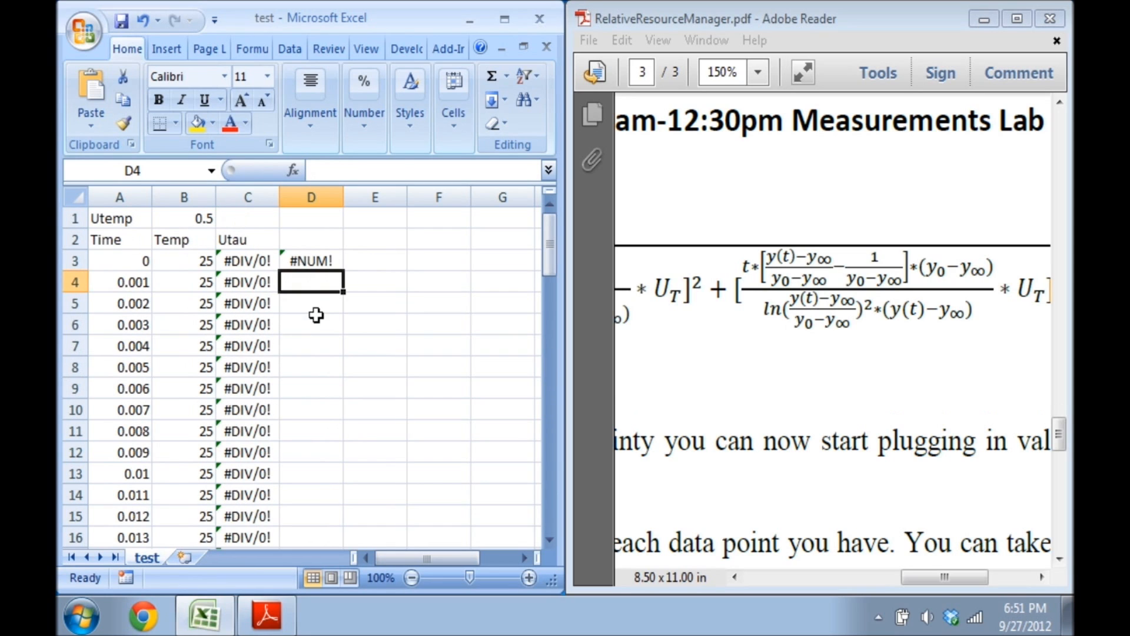
double_click(330, 259)
key(BackSpace)
key(Delete)
key(Delete)
text(:)
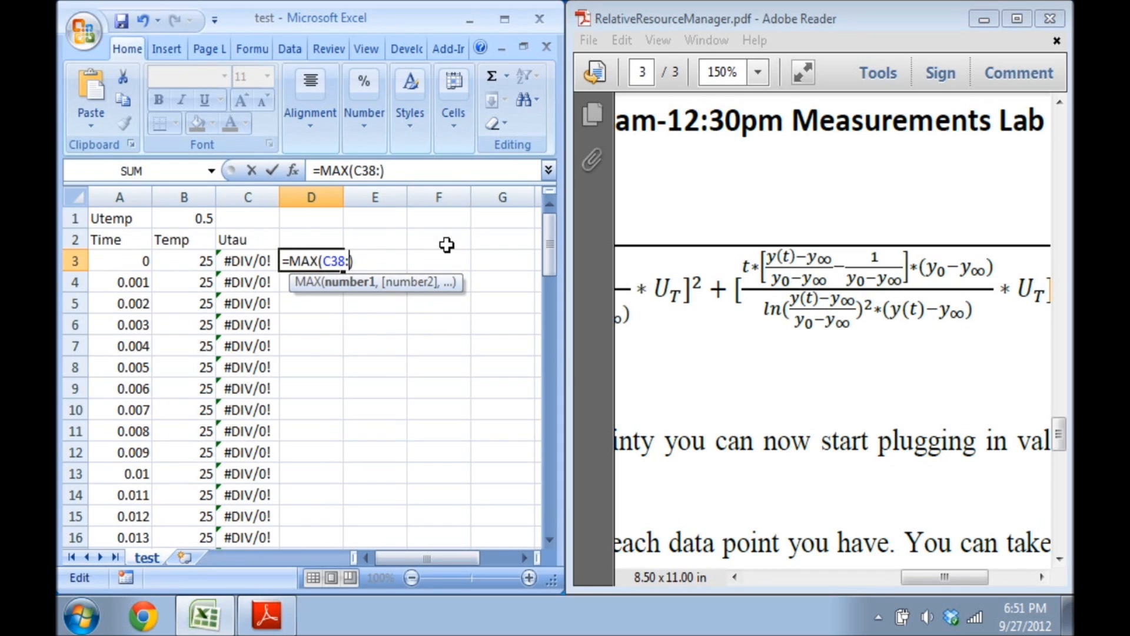
text(C67)
key(Return)
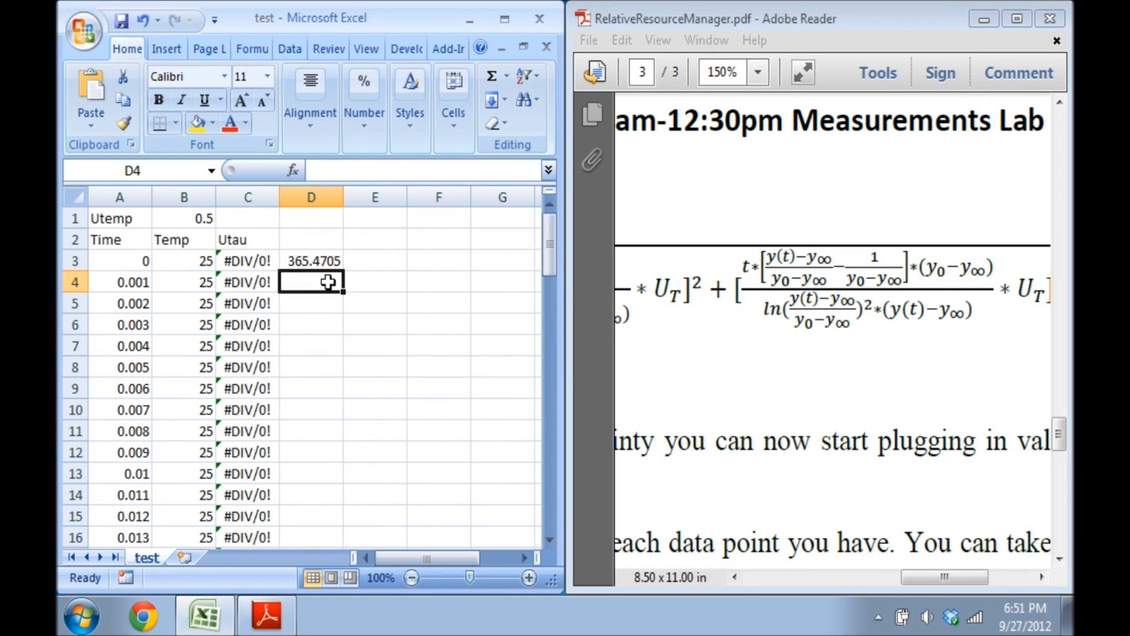
Enter =AVERAGE(C38:C67) in D4 to calculate the mean of the numeric Utau values
text(=avg)
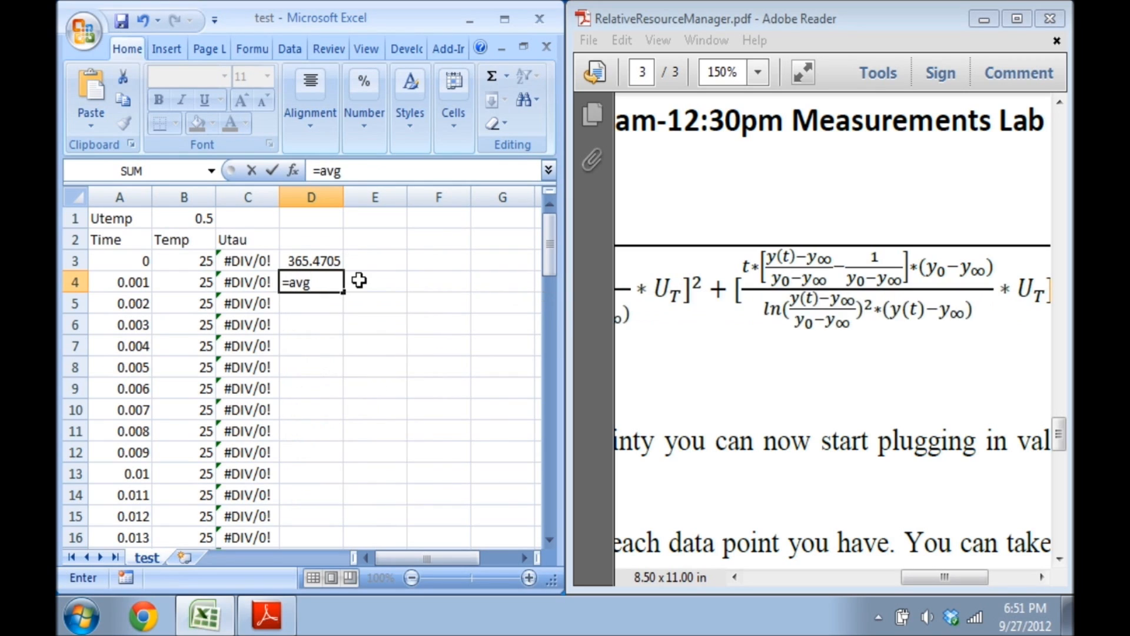
key(BackSpace)
double_click(353, 323)
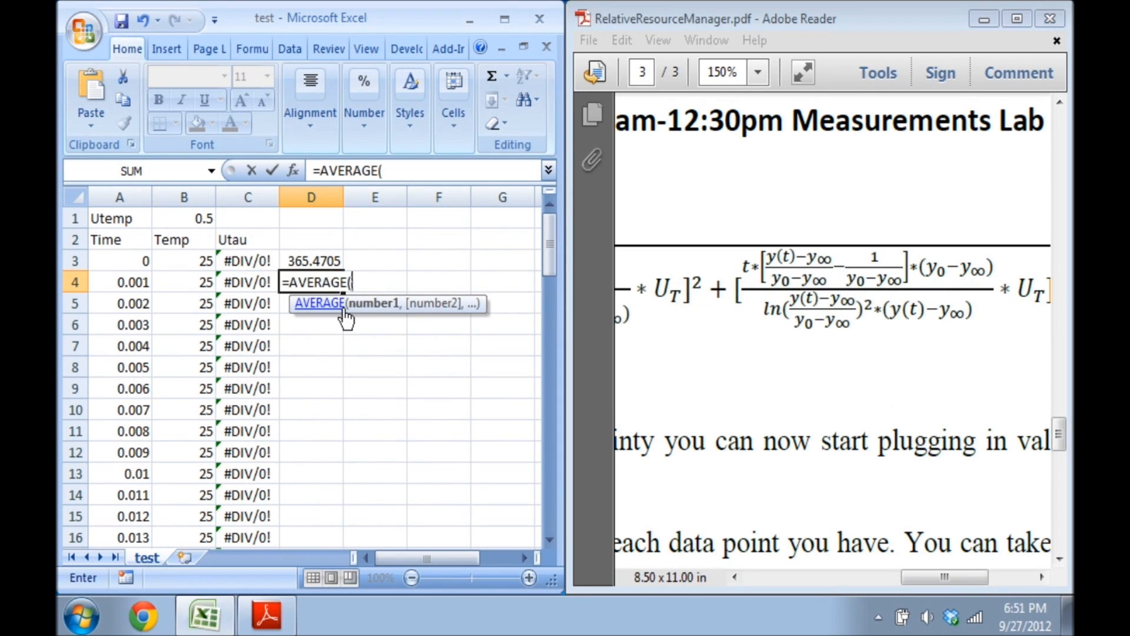
text(C)
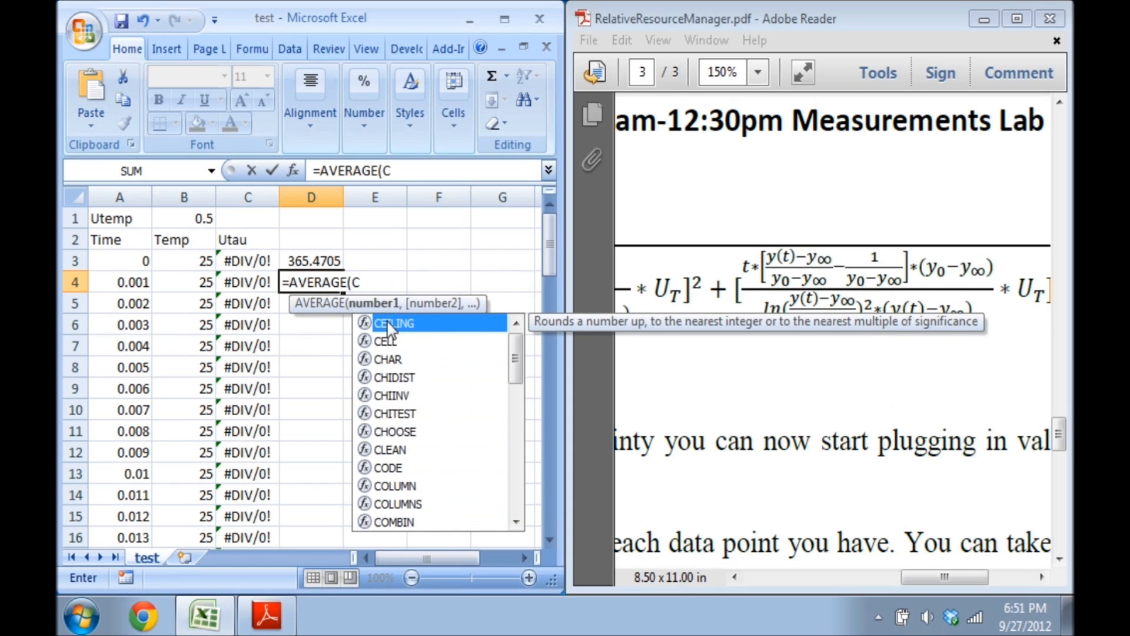
text(38:)
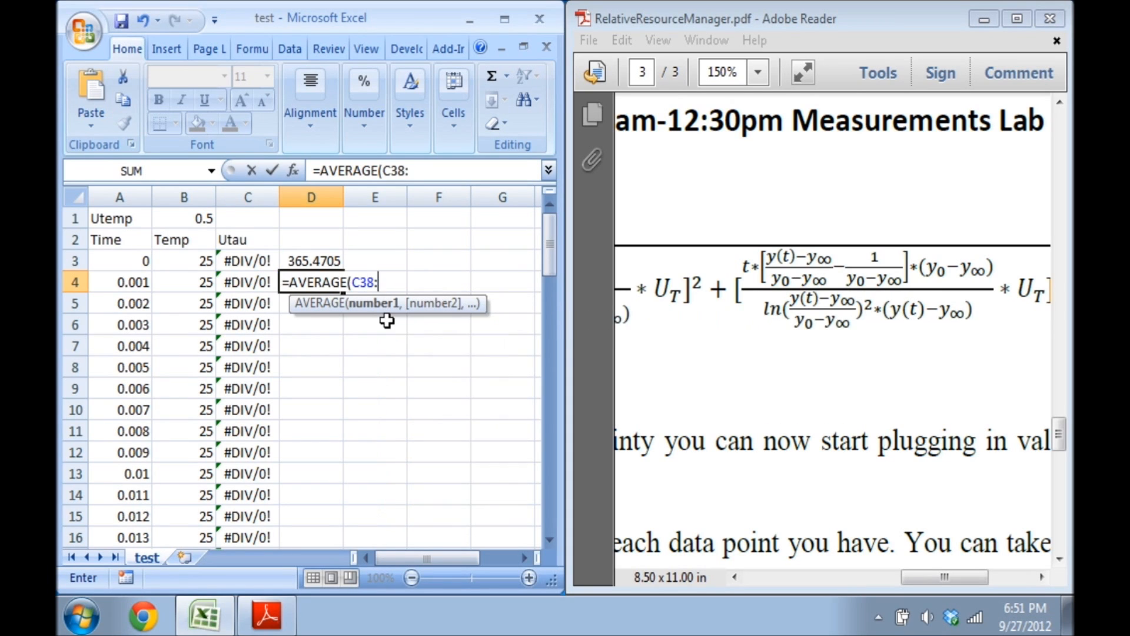
text(C67))
key(Return)
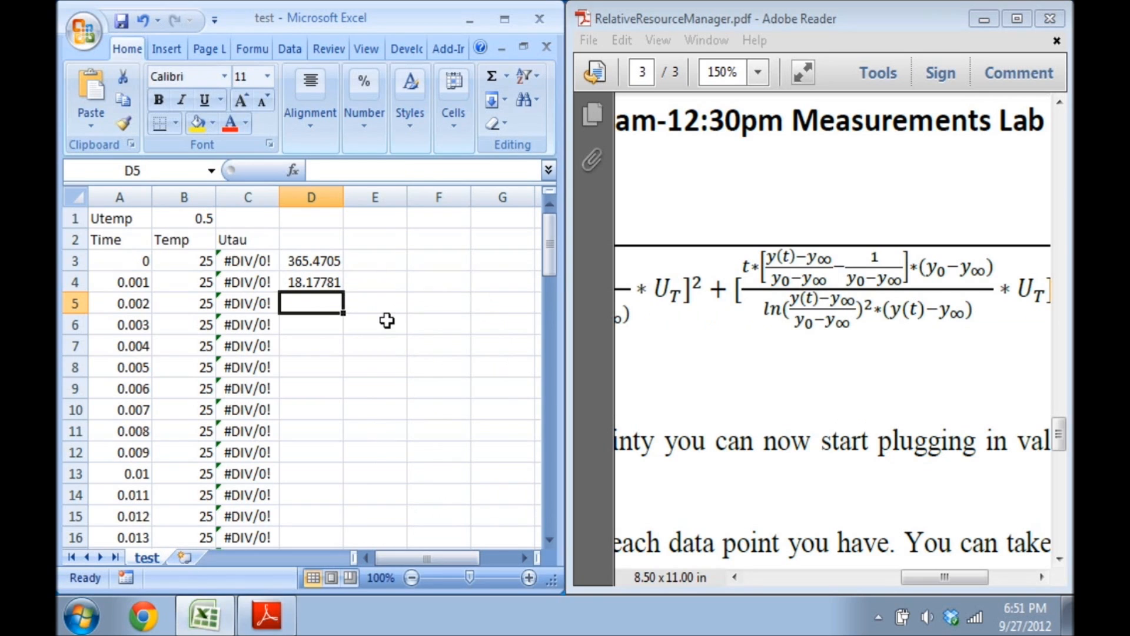
Check the range used by the AVERAGE formula in D4 against the numeric Utau rows, leaving the formula as it is
click(315, 280)
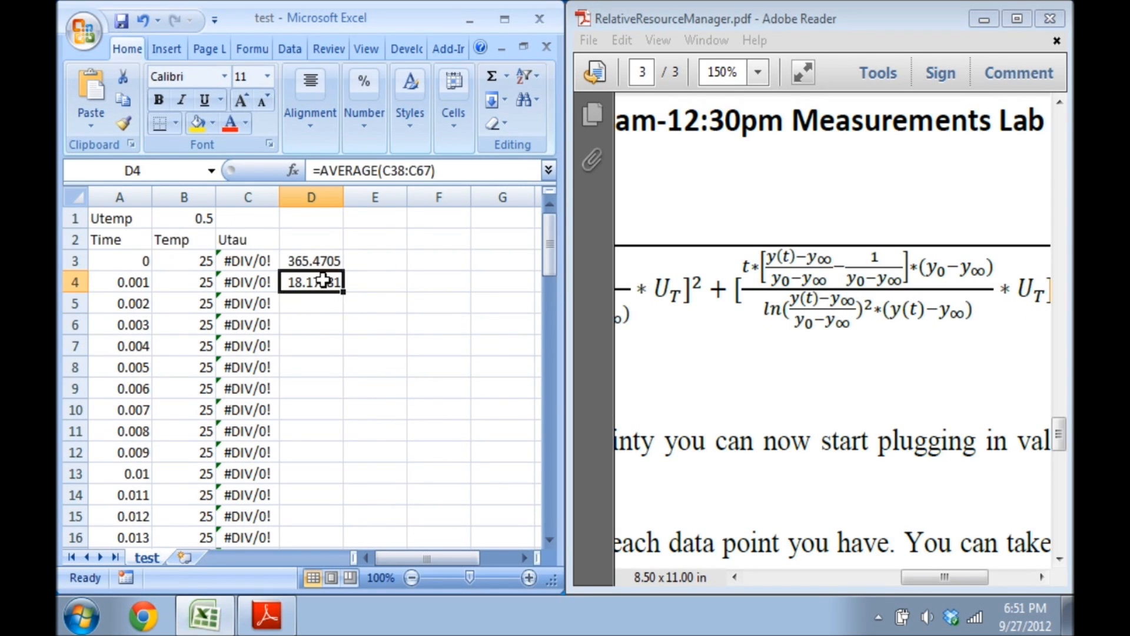
double_click(321, 287)
scroll(342, 335, down, 7)
scroll(343, 335, down, 12)
scroll(341, 330, up, 3)
scroll(306, 389, up, 3)
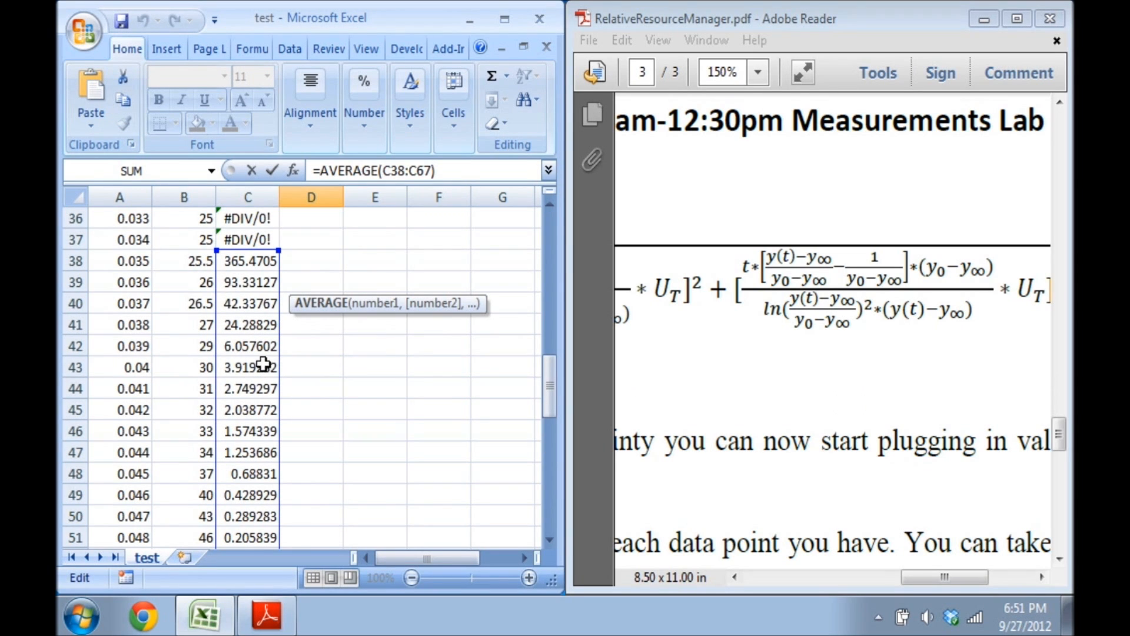
scroll(412, 400, up, 12)
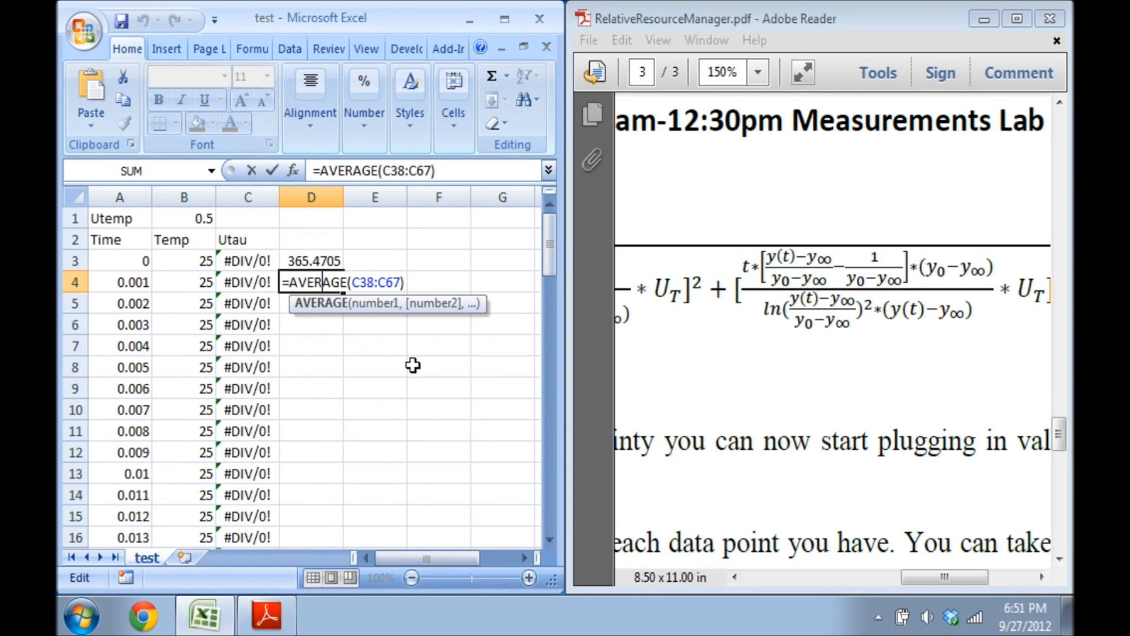
key(ctrl+Return)
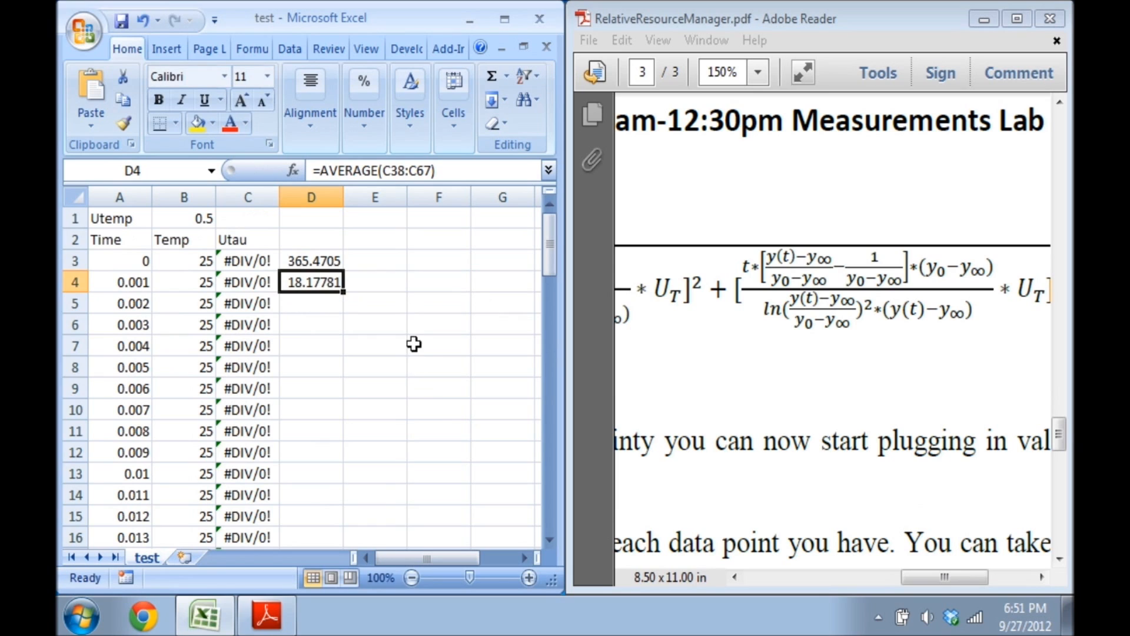
Examine the error cells from C3 down, the Utemp value in B1 and the Utau results around rows 46 to 61
click(240, 264)
drag(241, 264, 259, 512)
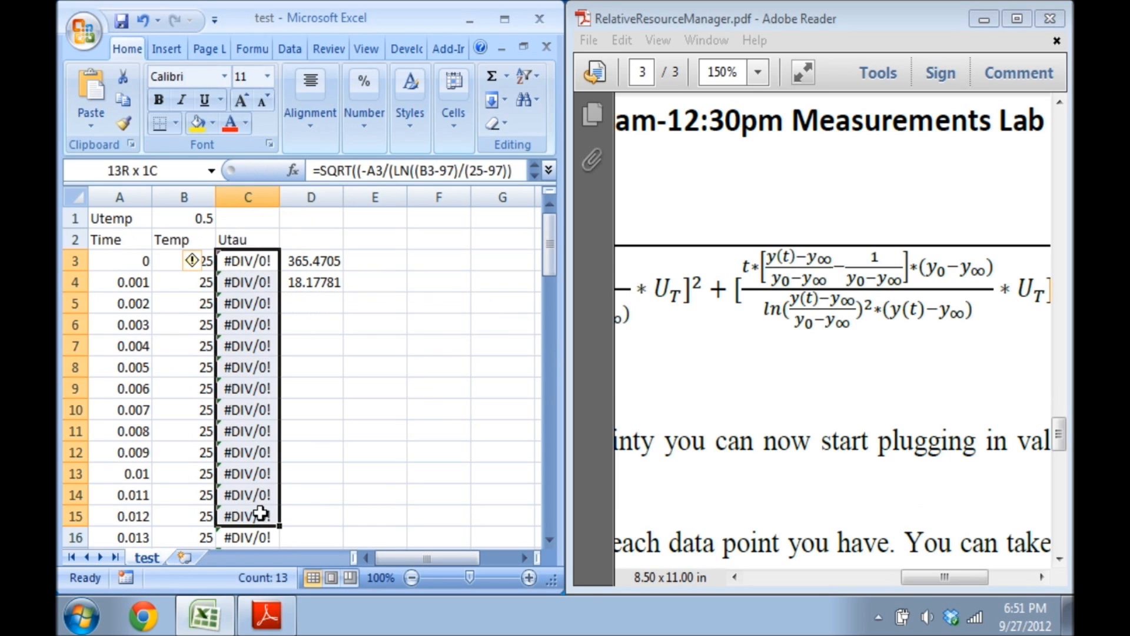
click(270, 266)
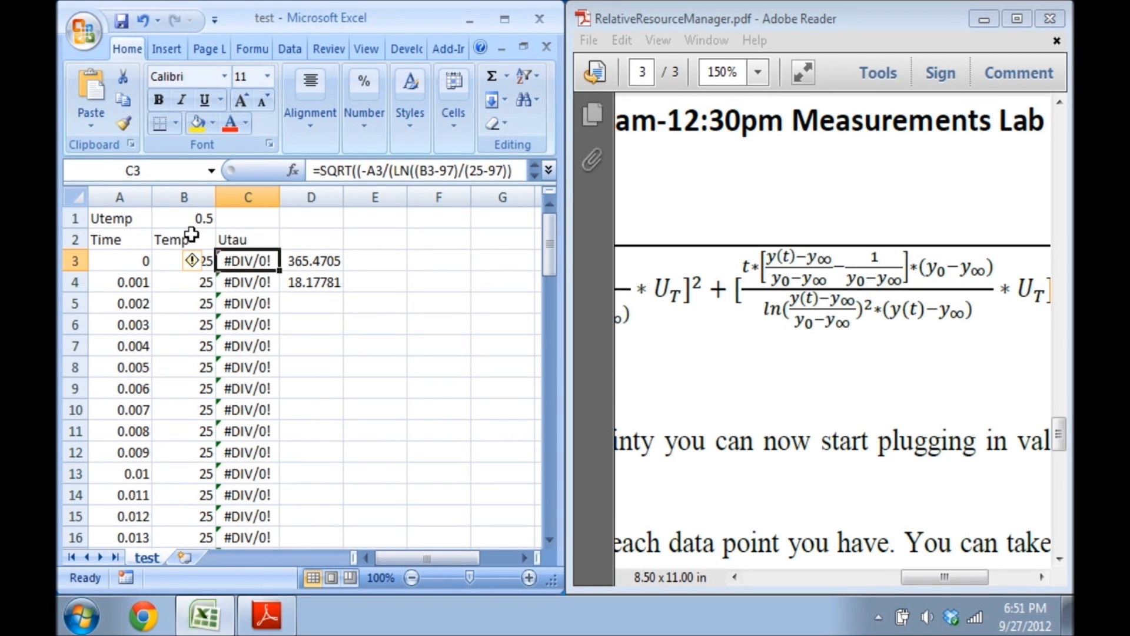
click(191, 216)
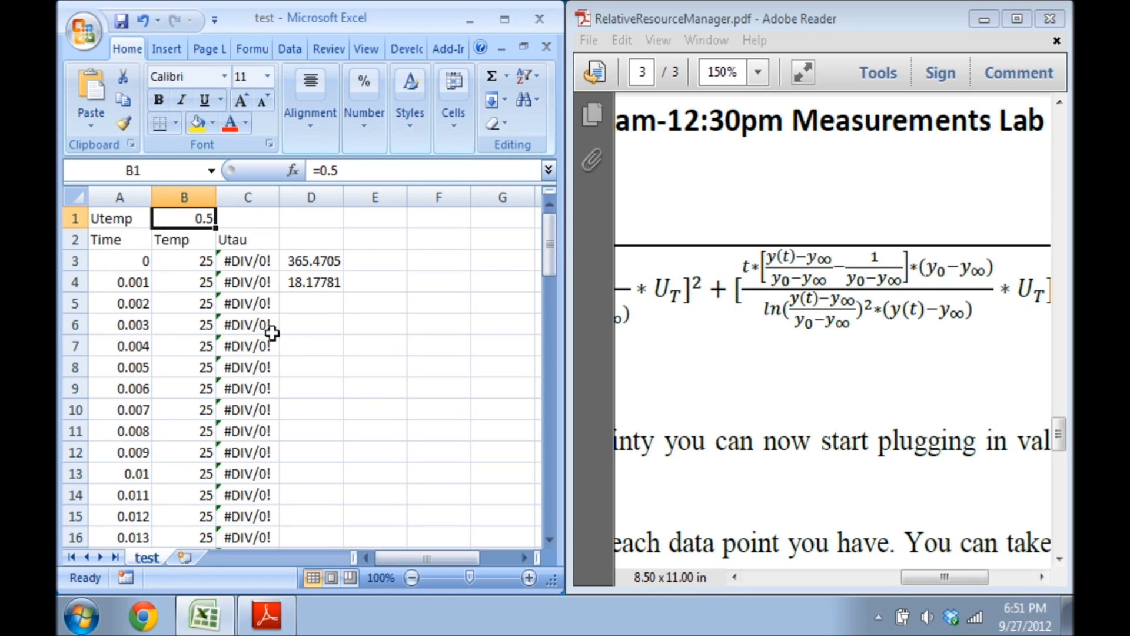
scroll(286, 333, down, 15)
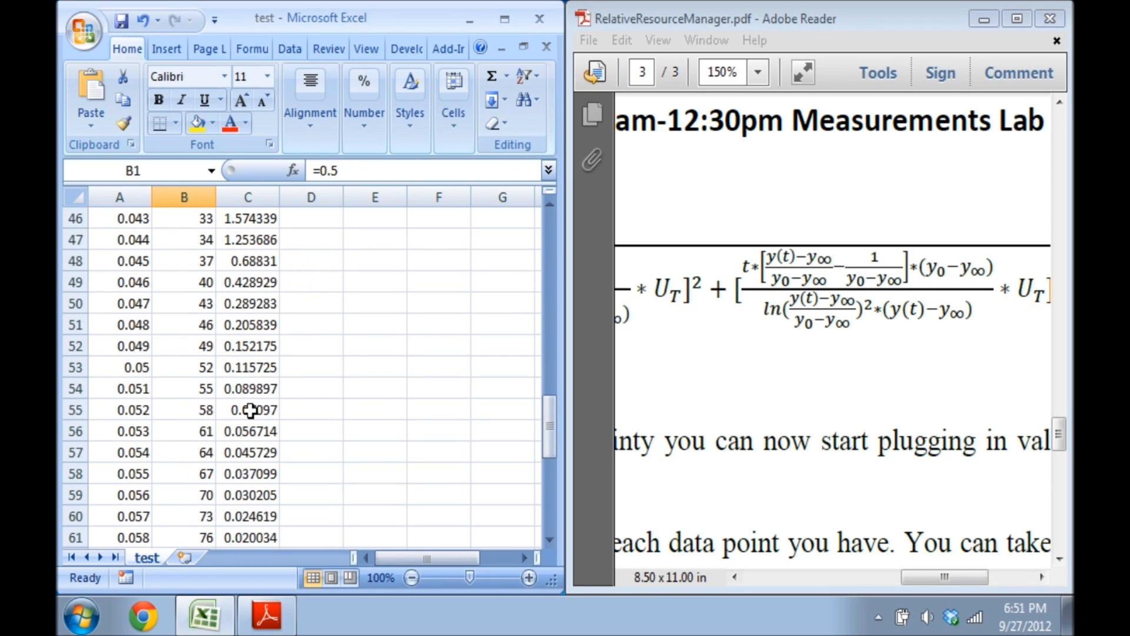
scroll(285, 411, up, 8)
scroll(285, 410, up, 7)
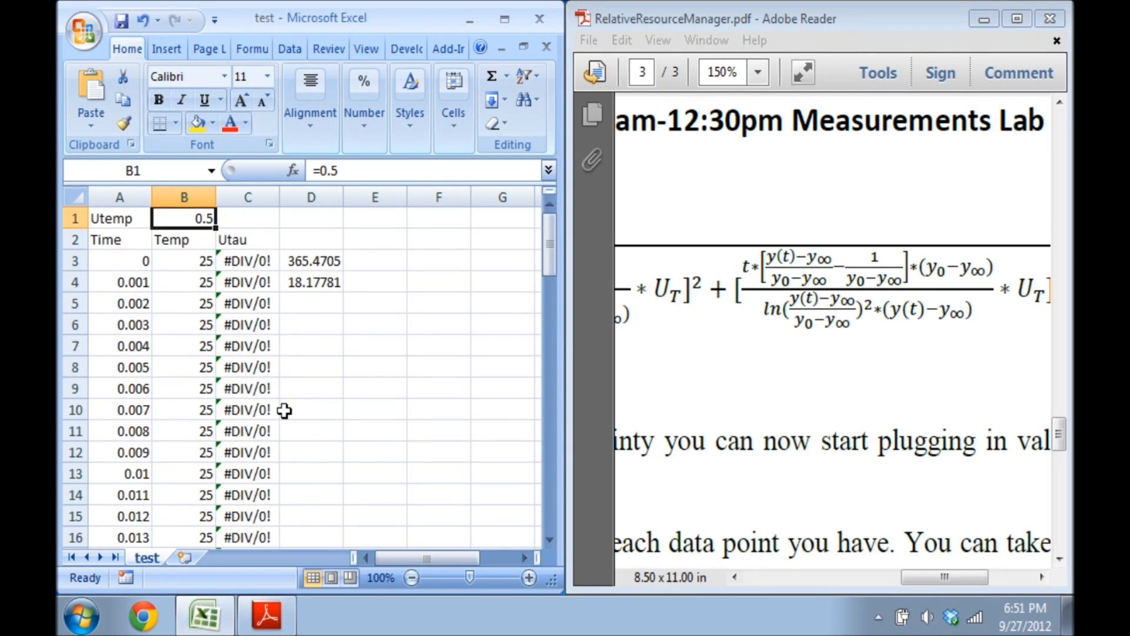
Compare the maximum in D3 with the average in D4, and review the Utau column against the temperatures
click(313, 264)
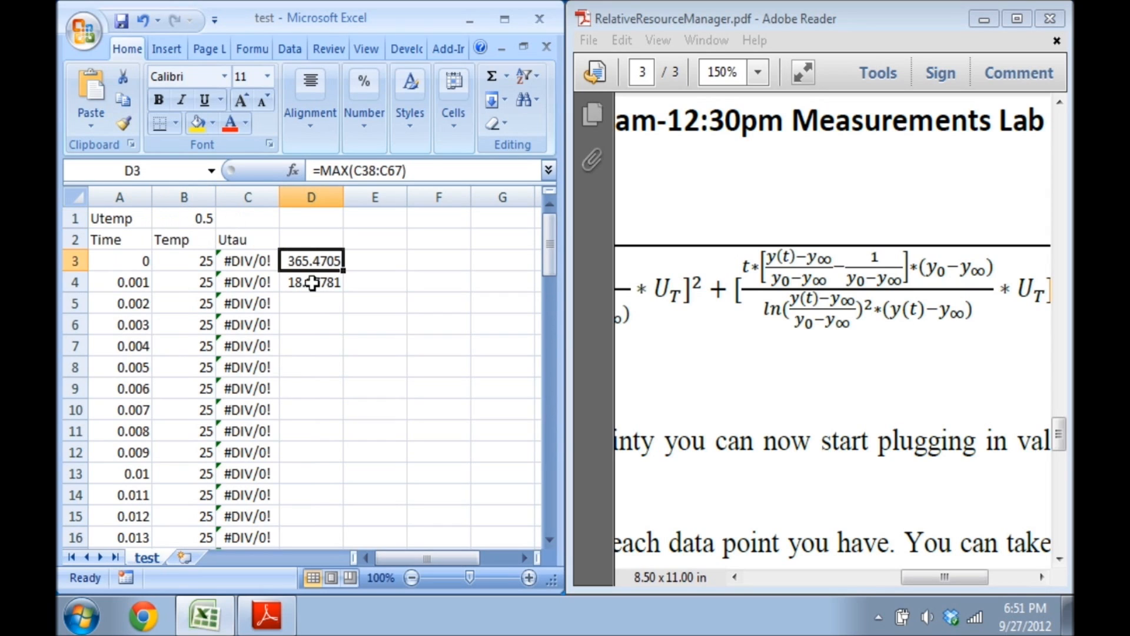
click(313, 284)
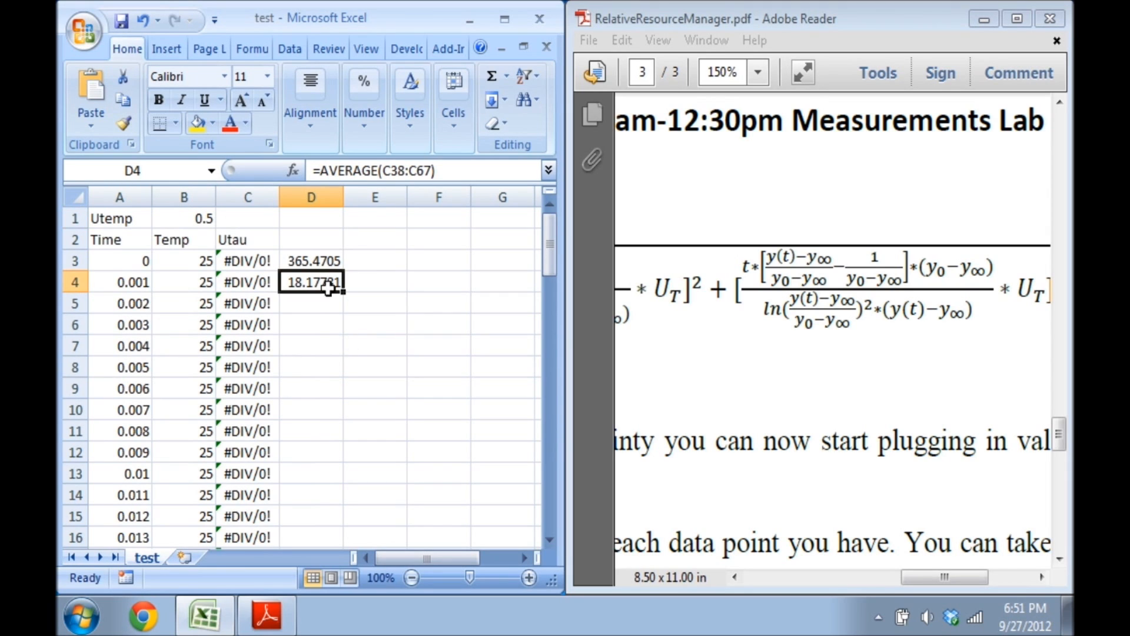
click(327, 259)
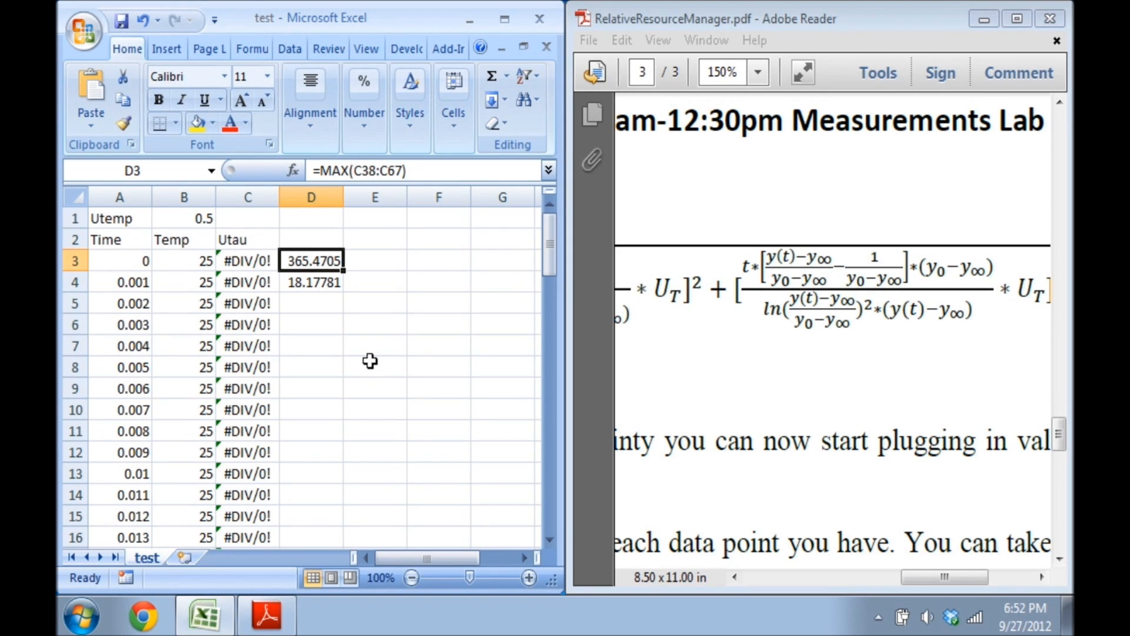
scroll(369, 361, down, 5)
scroll(370, 361, down, 7)
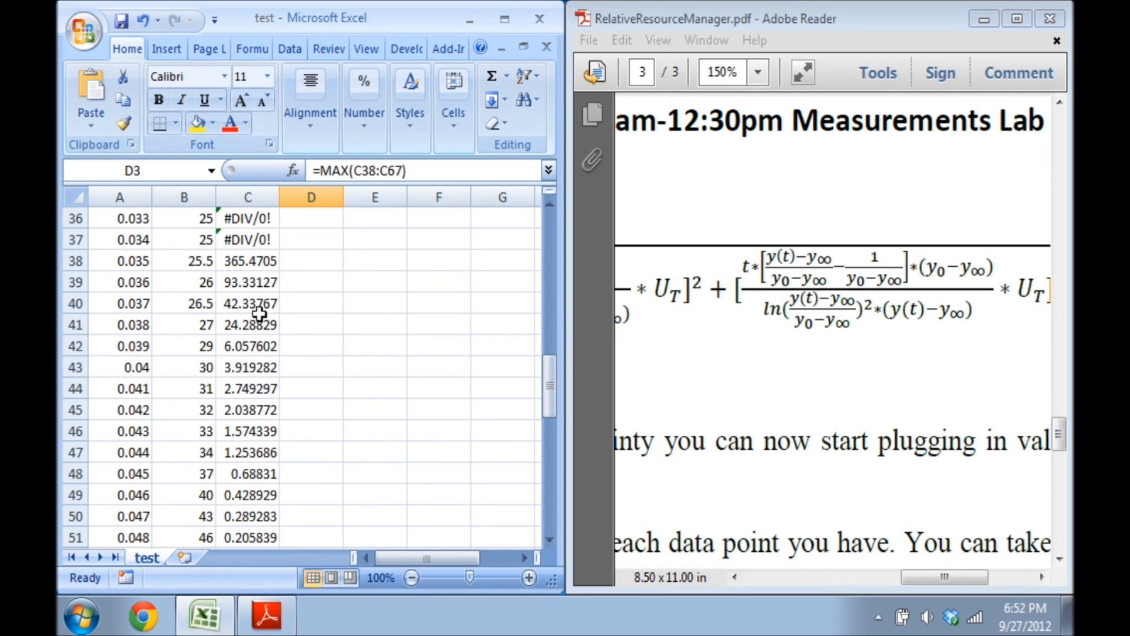
scroll(250, 318, down, 12)
scroll(317, 368, up, 20)
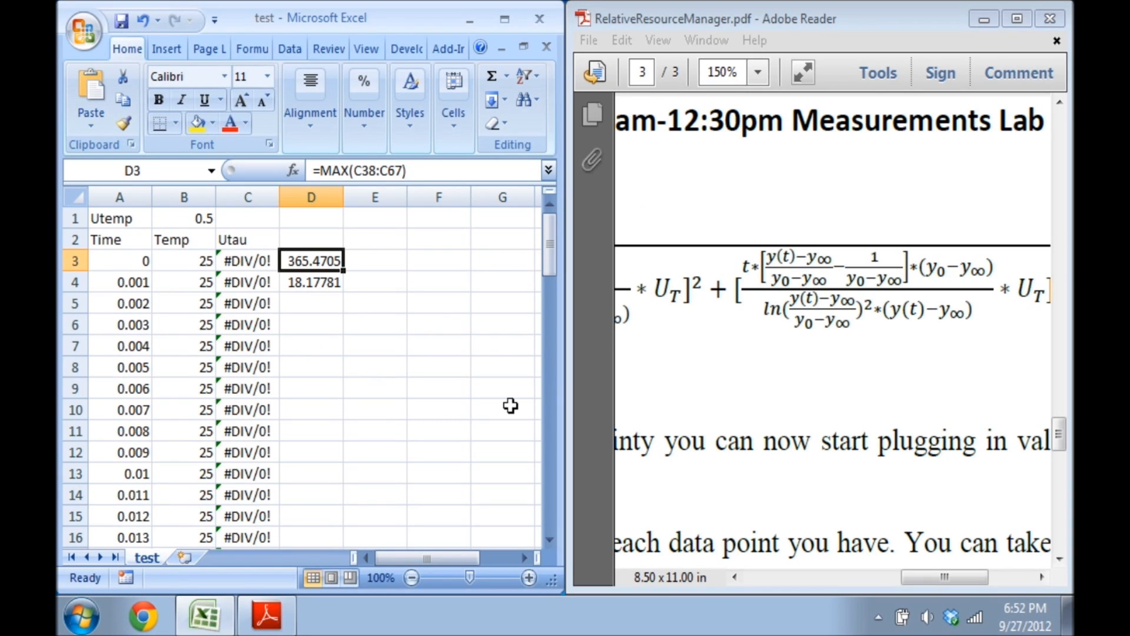
click(878, 617)
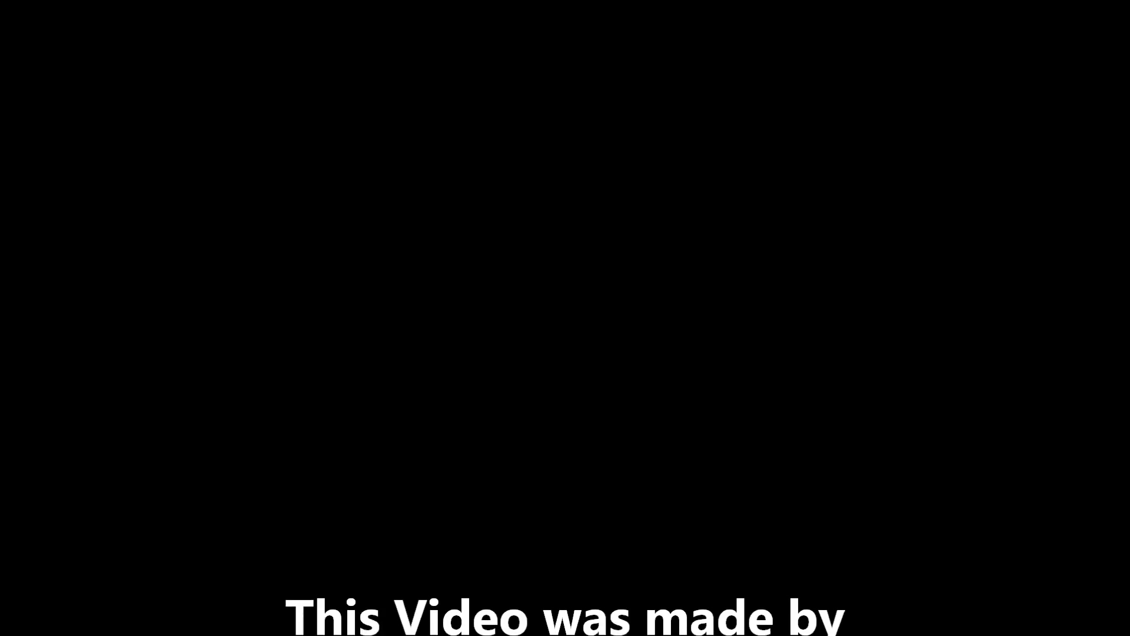